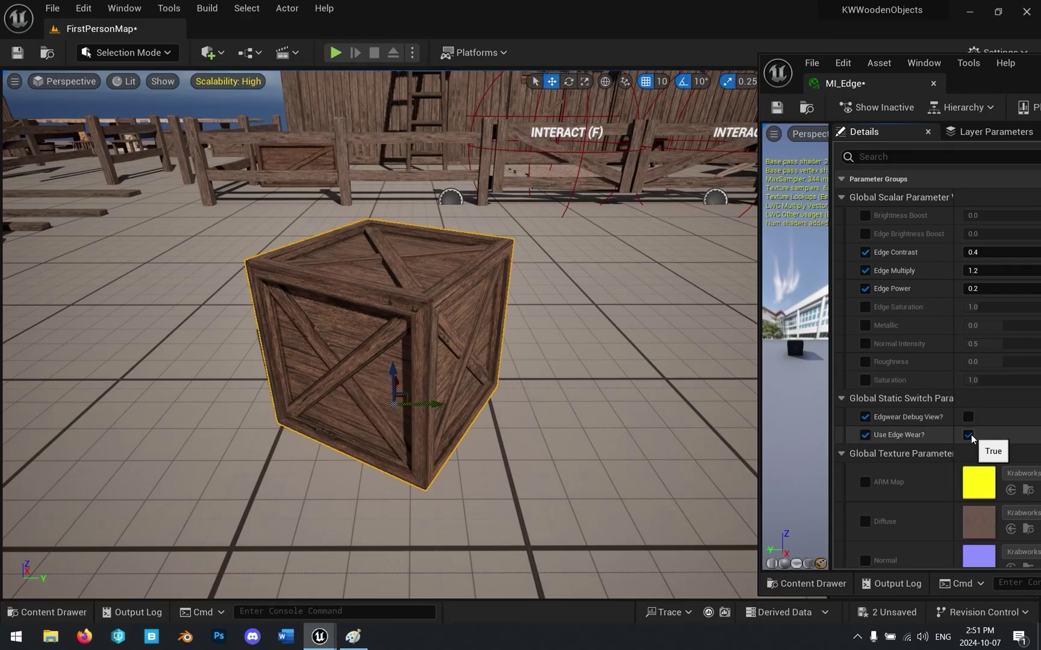
Step: Toggle Use Edge Wear and Edgewear Debug View in MI_Edge to compare the crate with and without the effect, leaving edge wear enabled
click(969, 435)
click(968, 326)
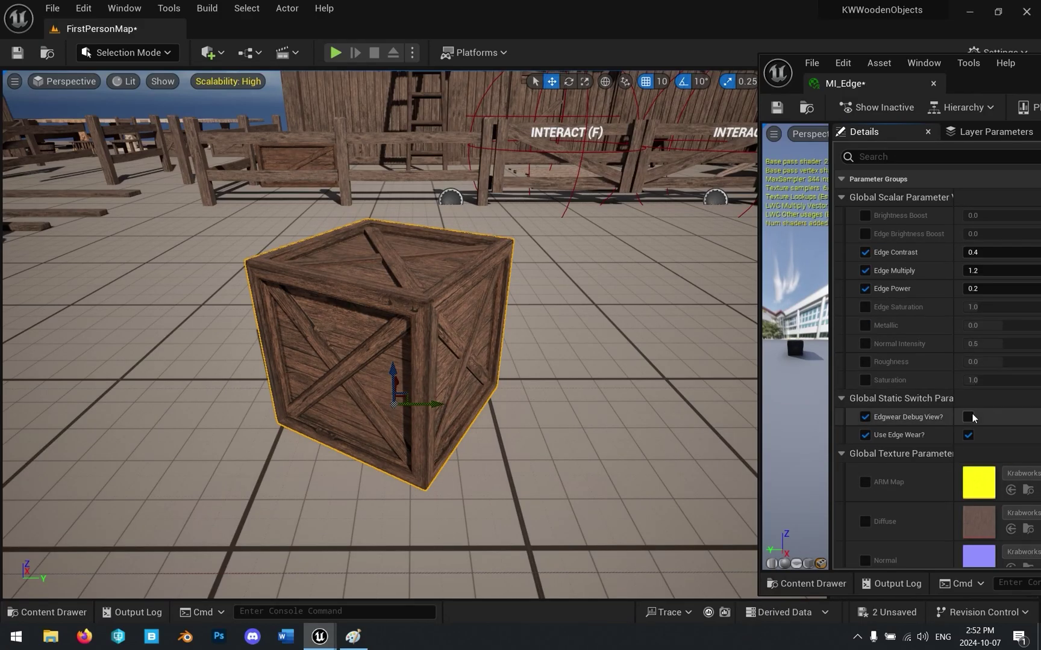
click(970, 414)
click(968, 361)
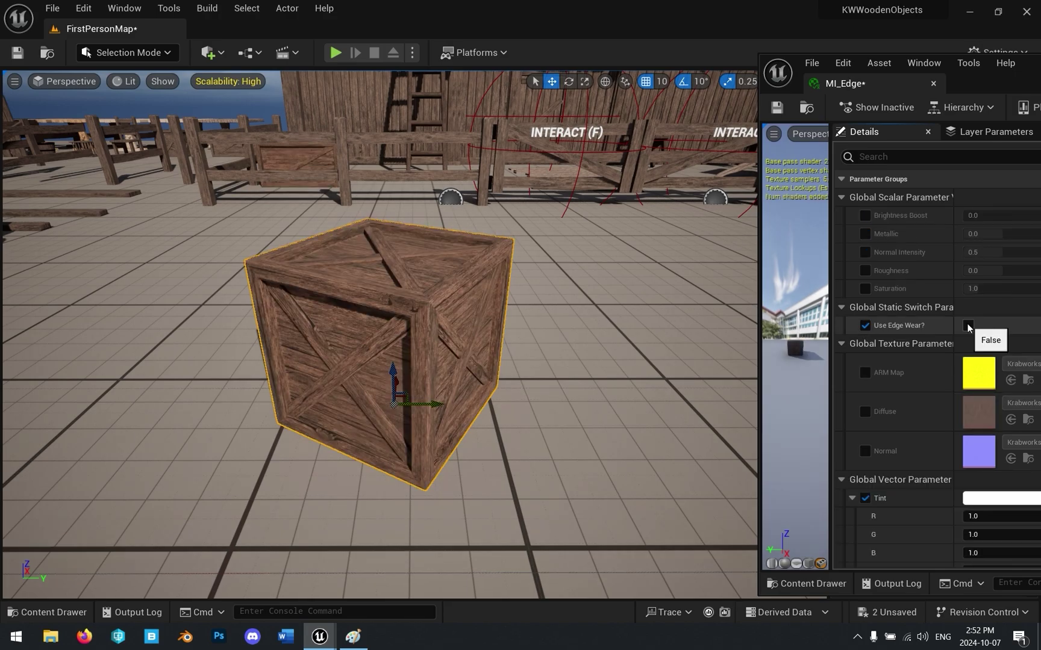
click(968, 326)
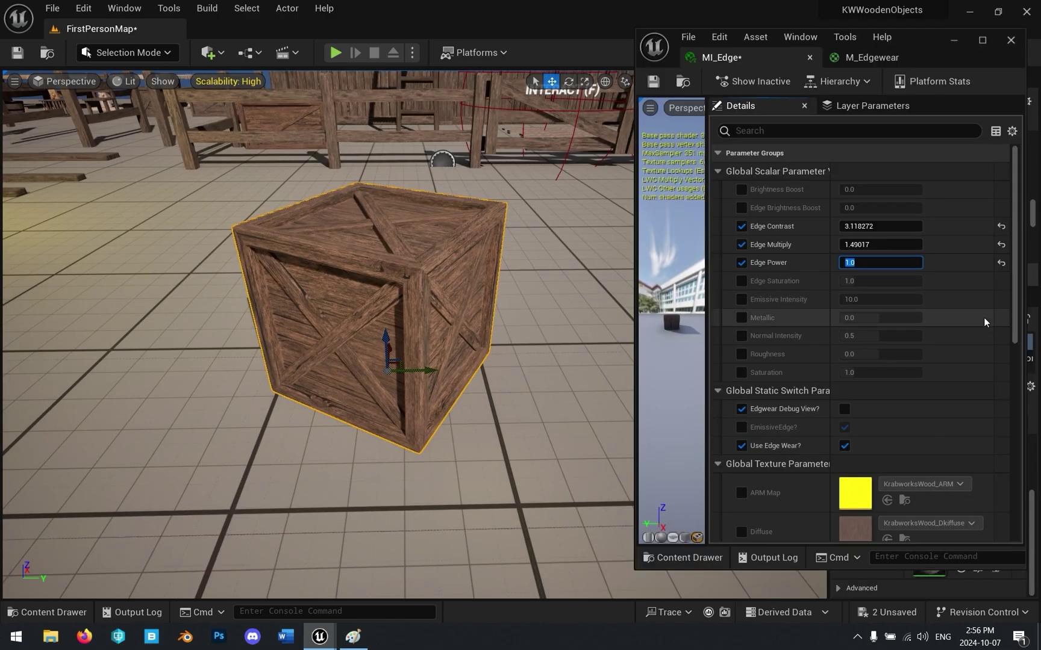
Step: Reduce the Edge Power value of the MI_Edge material instance
click(953, 336)
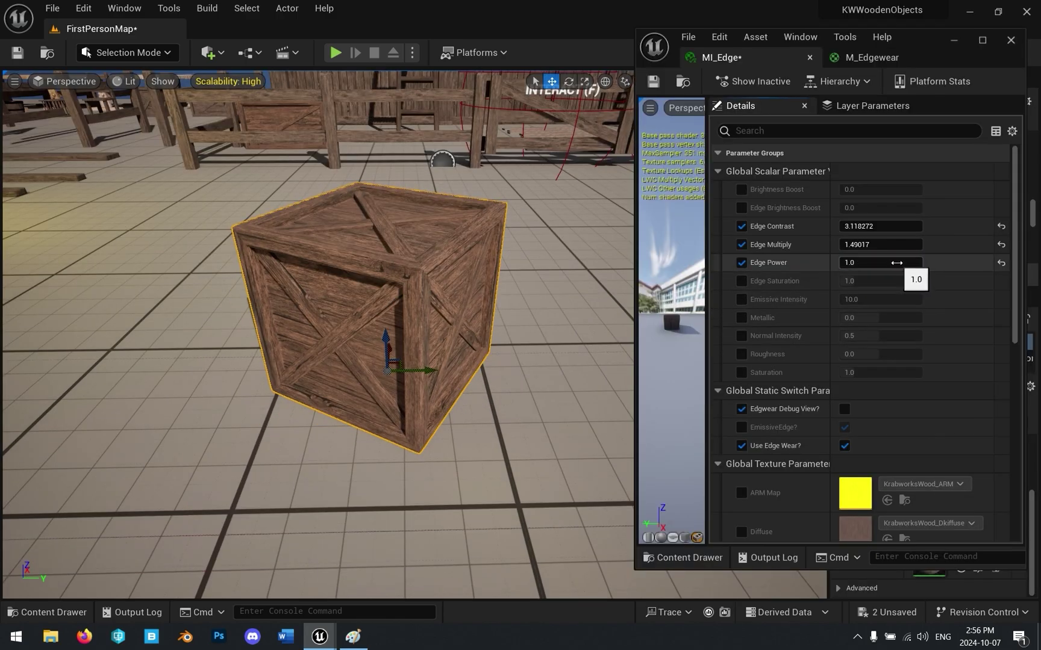
drag(898, 263, 878, 263)
scroll(942, 369, down, 5)
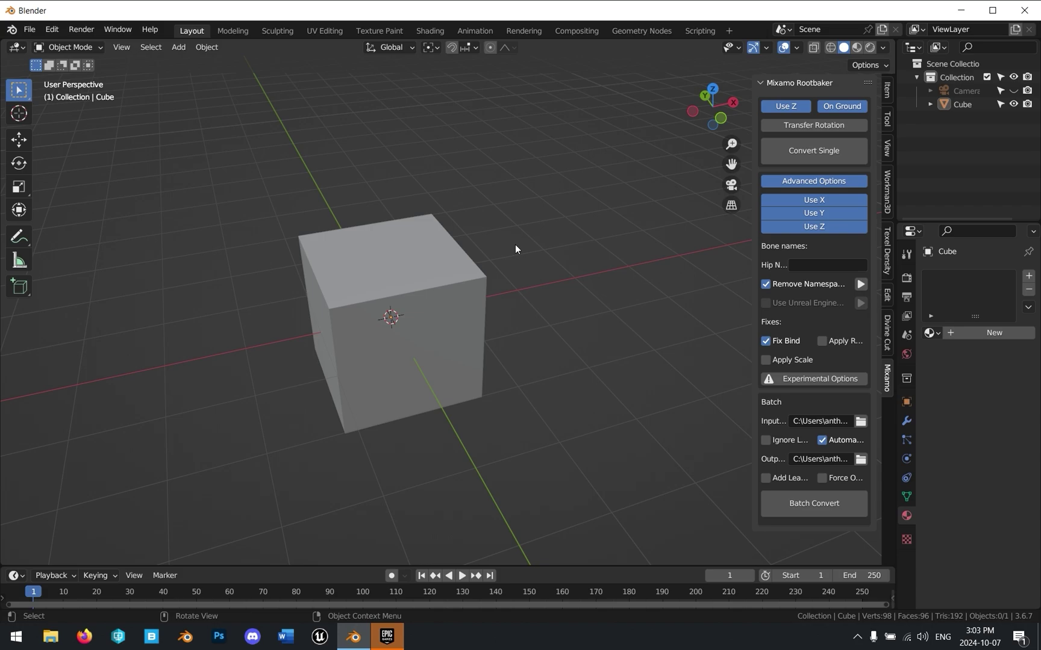
Step: In Blender, select the cube and enter Edit Mode on it in the top orthographic view
middle_drag(516, 248, 521, 209)
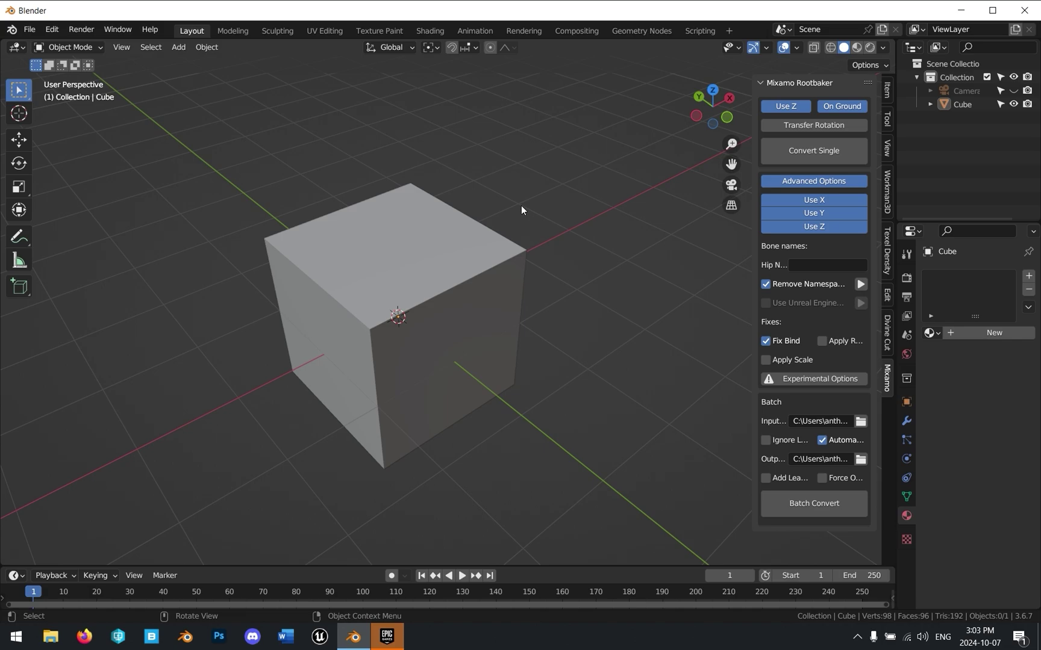
click(487, 241)
middle_drag(574, 303, 567, 299)
scroll(567, 300, down, 1)
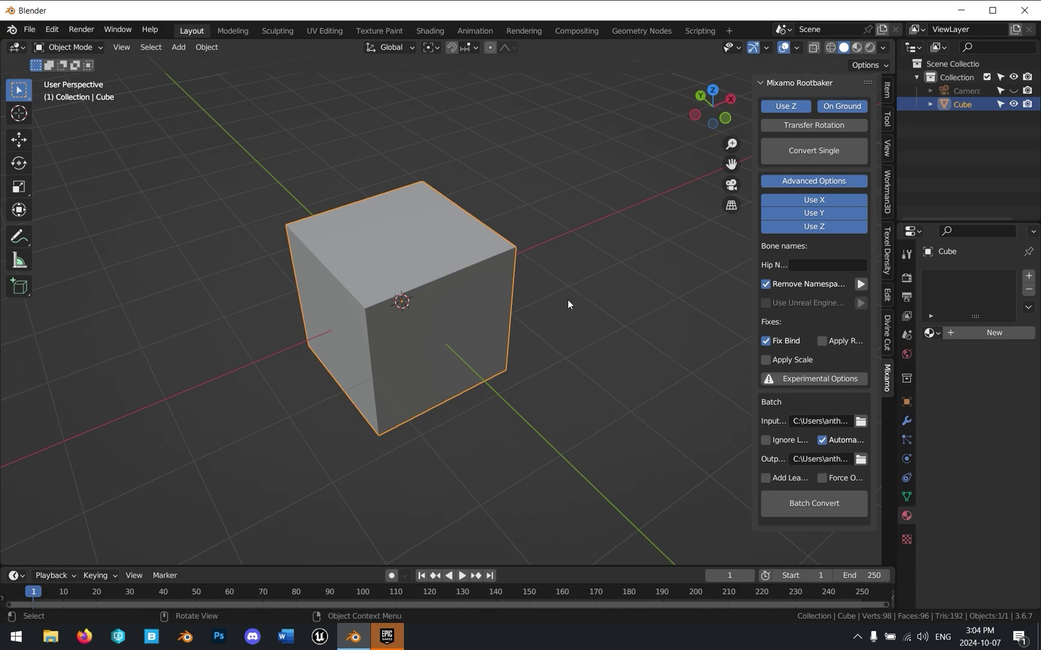
key(KP_7)
shift+middle_drag(519, 232, 513, 306)
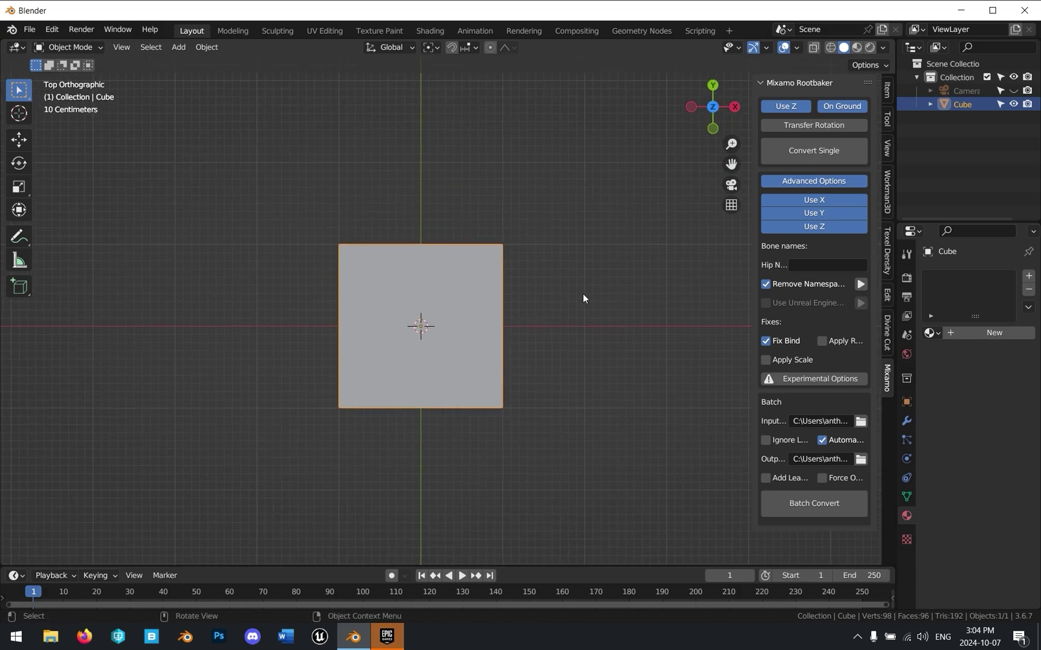
click(582, 294)
click(507, 314)
key(Tab)
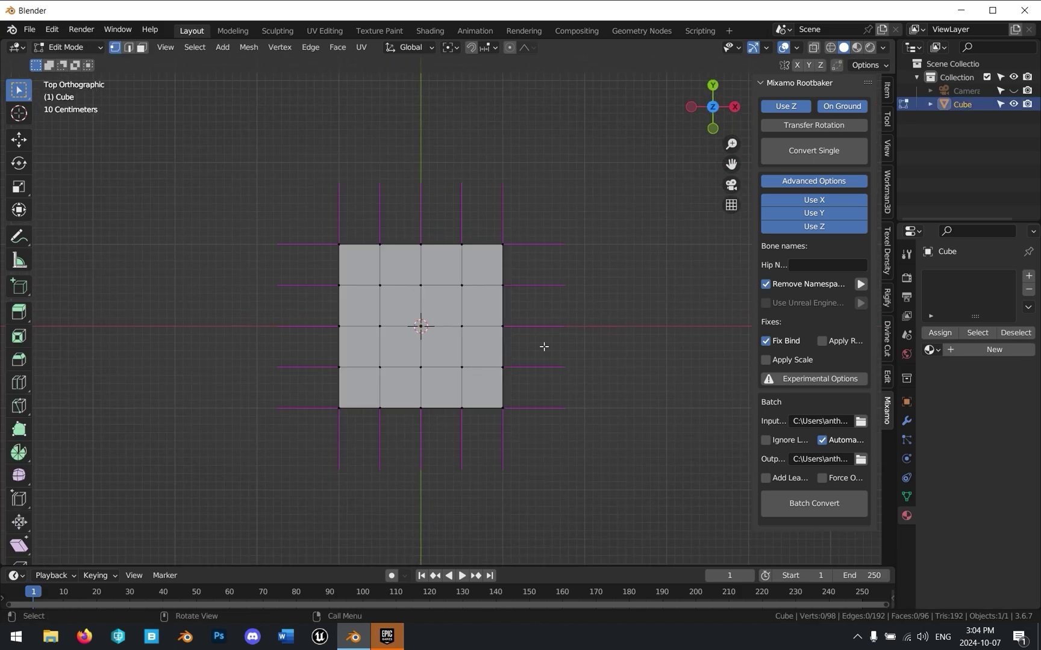
scroll(558, 328, up, 1)
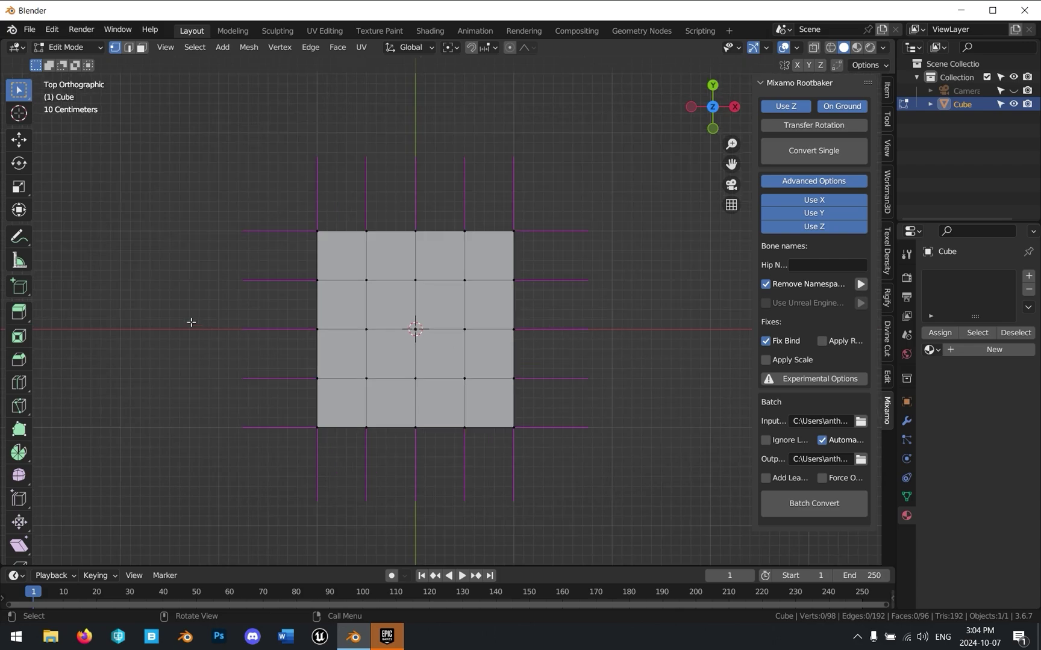
Step: Annotate the flat-shaded cube's separate vertex normals with arrows around its upper-right corner, and inspect them from an angle in Object Mode
click(19, 236)
drag(513, 229, 514, 165)
drag(464, 230, 477, 130)
drag(514, 229, 571, 229)
drag(516, 279, 548, 274)
drag(546, 266, 568, 271)
middle_drag(570, 271, 553, 276)
key(Tab)
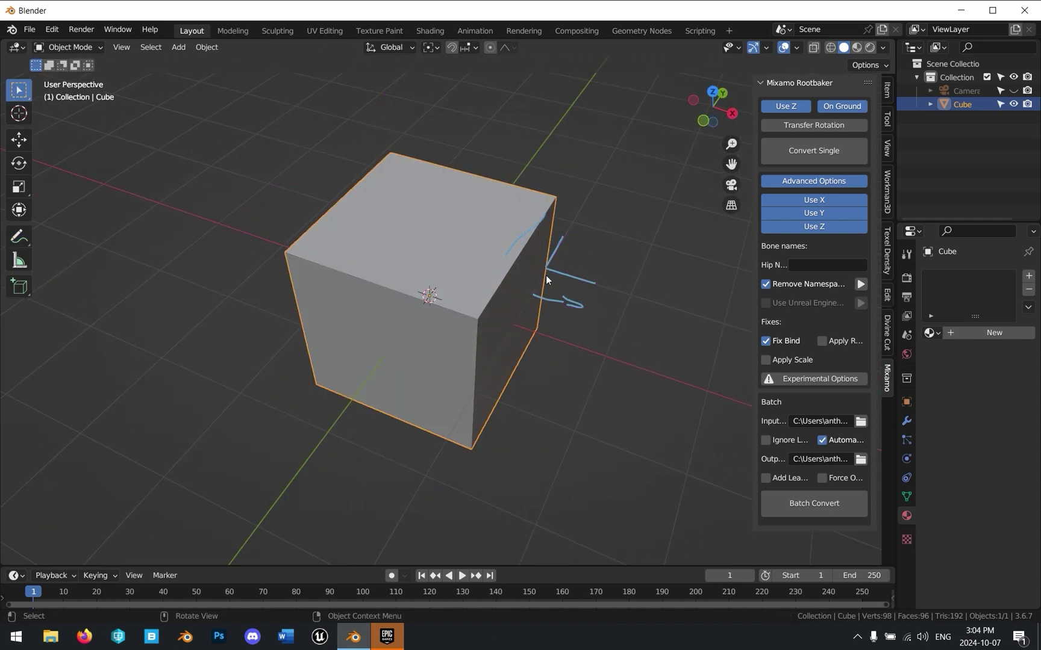
Step: Apply Shade Smooth to the cube and return to Edit Mode
key(Tab)
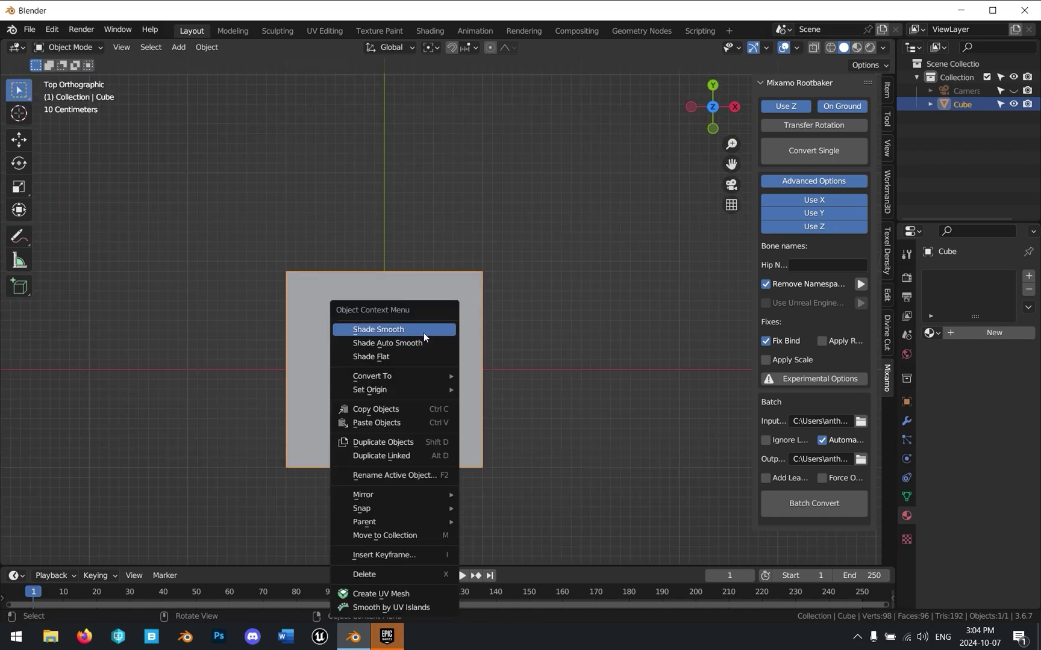
click(423, 333)
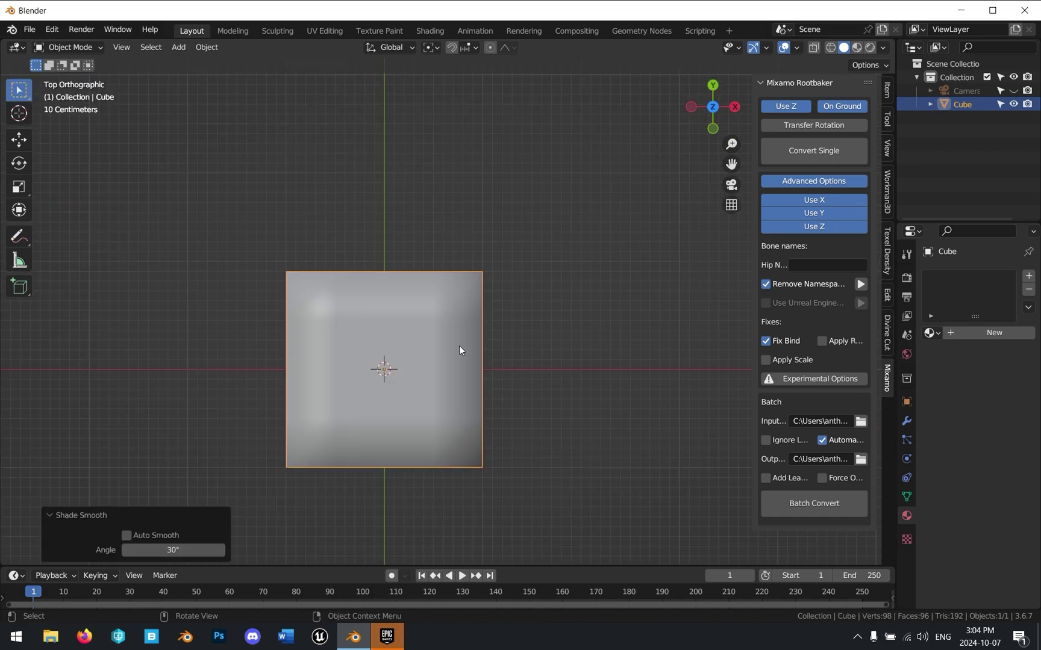
key(Tab)
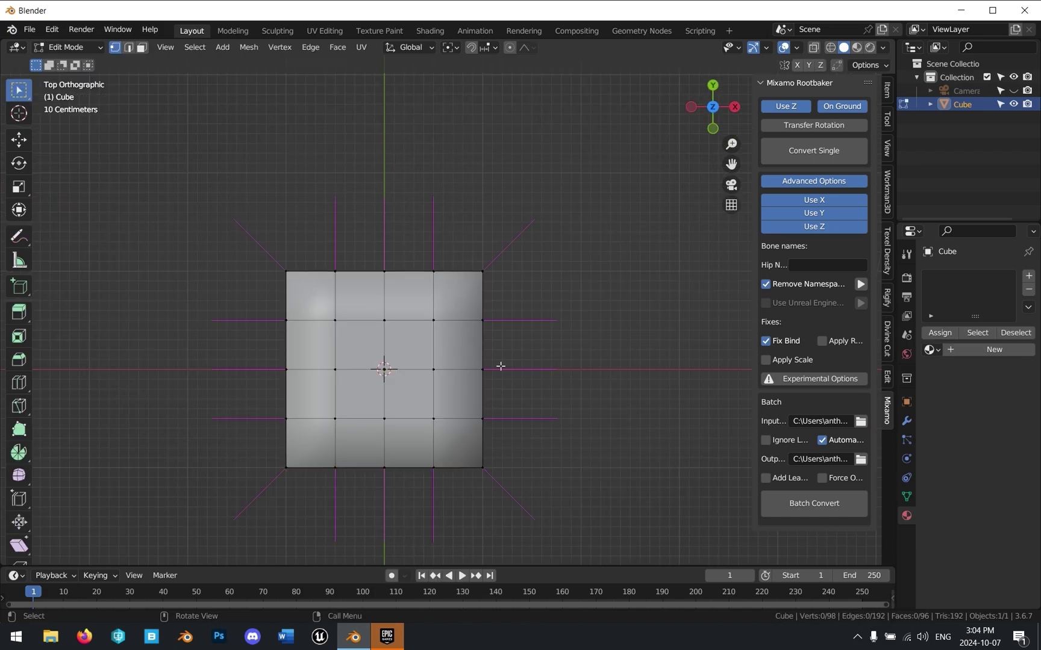
Step: Annotate the smooth-shaded cube's normals with arrows above its upper edge, at the upper-right corner and along the adjoining side
click(19, 236)
mouse_move(403, 263)
mouse_down()
mouse_move(403, 184)
mouse_move(414, 213)
mouse_up()
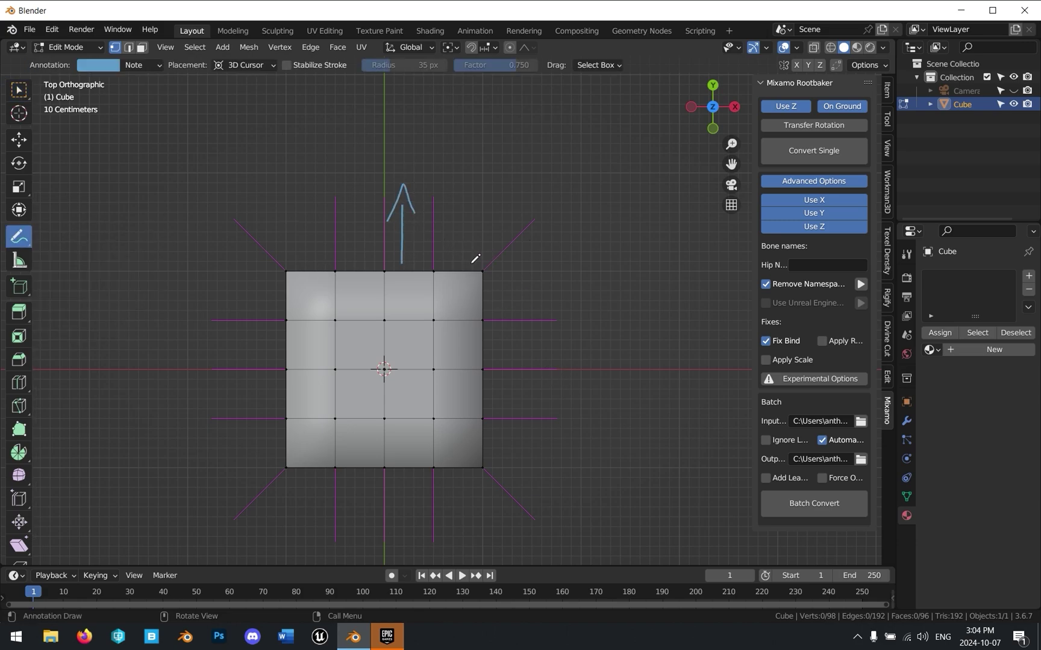
mouse_move(471, 263)
mouse_down()
mouse_move(508, 263)
mouse_move(504, 287)
mouse_move(468, 265)
mouse_move(478, 273)
mouse_up()
mouse_move(488, 264)
mouse_down()
mouse_move(529, 229)
mouse_move(507, 265)
mouse_move(455, 221)
mouse_move(464, 265)
mouse_up()
mouse_move(482, 310)
mouse_down()
mouse_move(522, 309)
mouse_move(517, 317)
mouse_up()
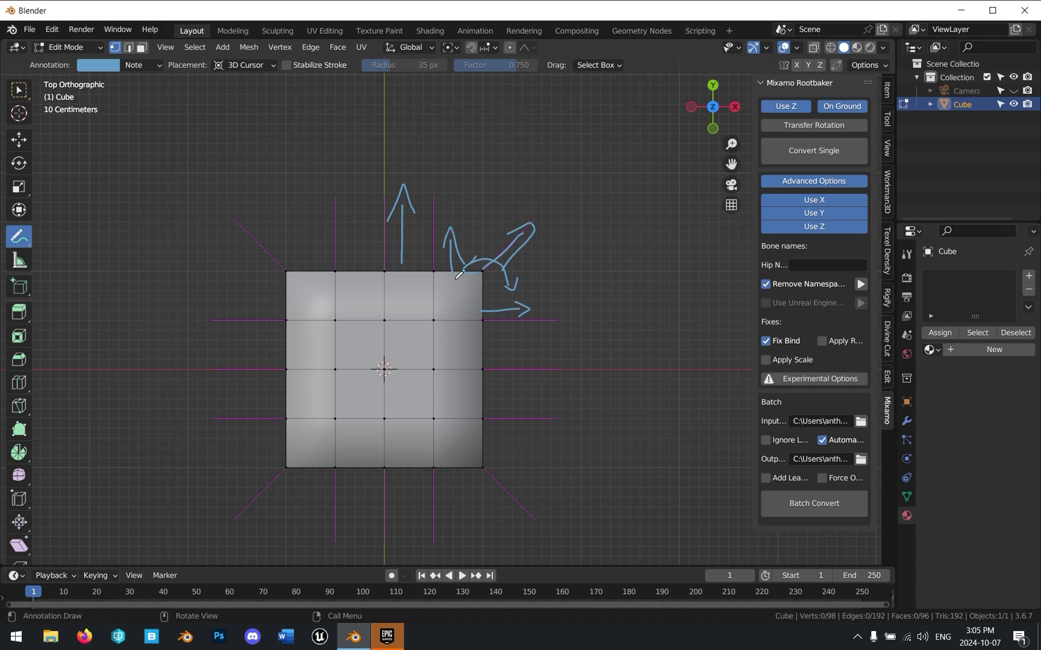
mouse_move(451, 267)
mouse_down()
mouse_move(445, 199)
mouse_move(458, 203)
mouse_up()
drag(485, 265, 492, 216)
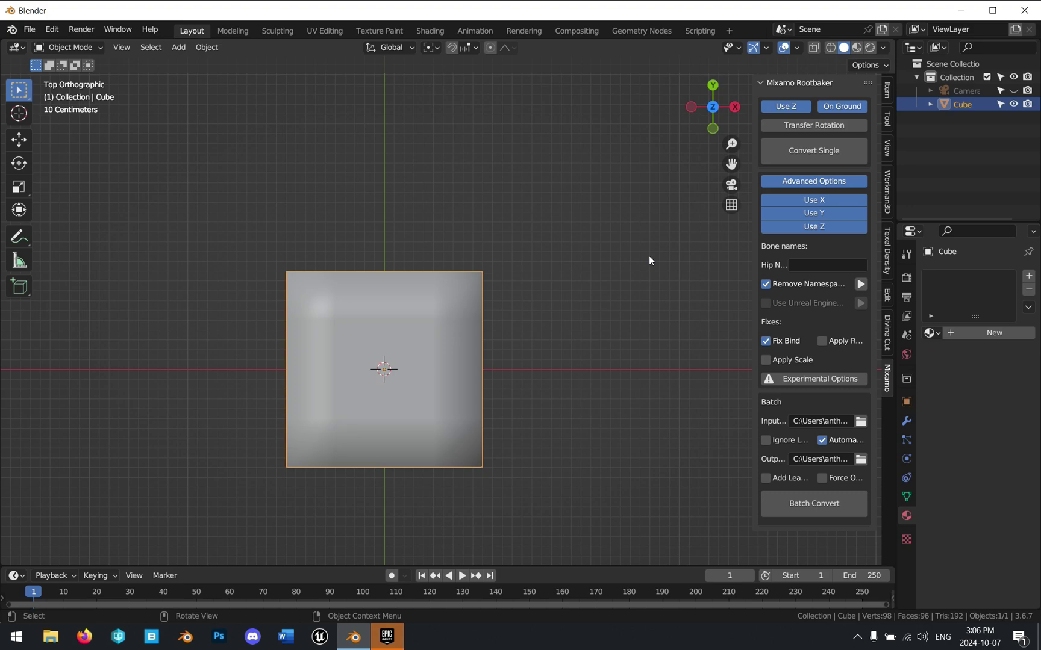
click(619, 294)
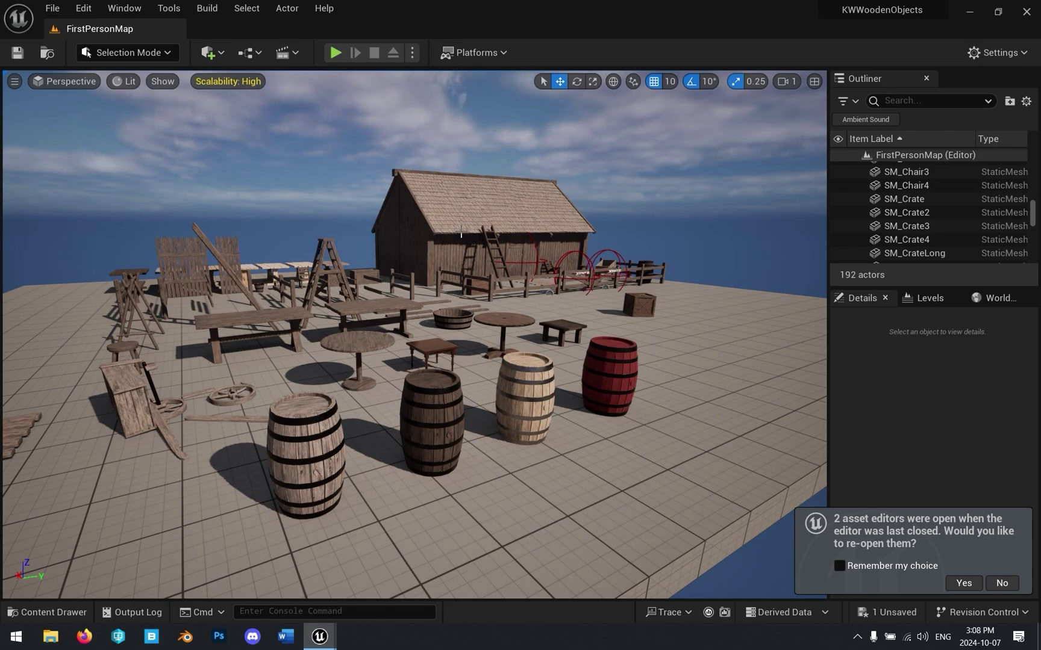
Step: Switch to Unreal Editor and examine the wooden crate and the open floor area near it
right_drag(613, 356, 596, 340)
key(w)
scroll(723, 385, down, 1)
key(w)
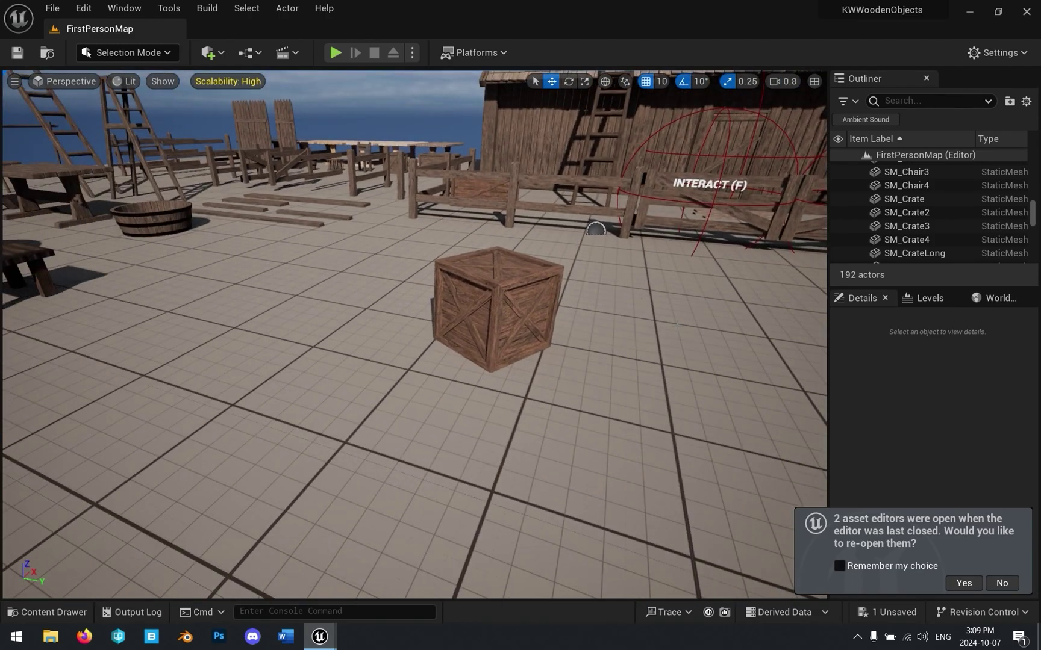
right_drag(503, 388, 699, 427)
scroll(666, 356, down, 1)
right_drag(483, 376, 479, 313)
key(ctrl+space)
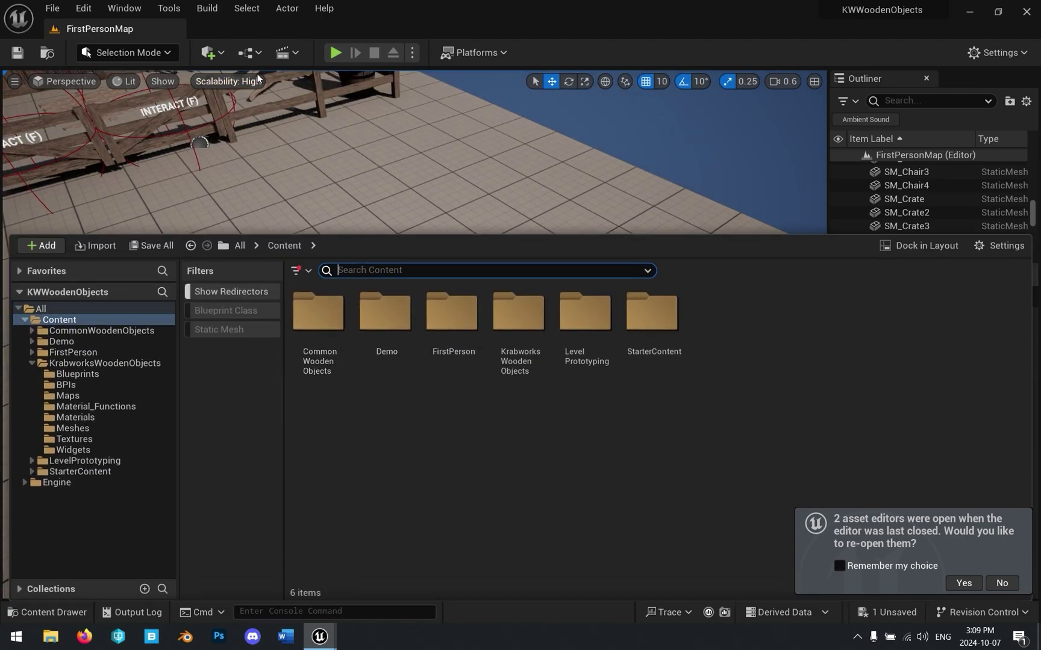
click(208, 52)
mouse_move(253, 210)
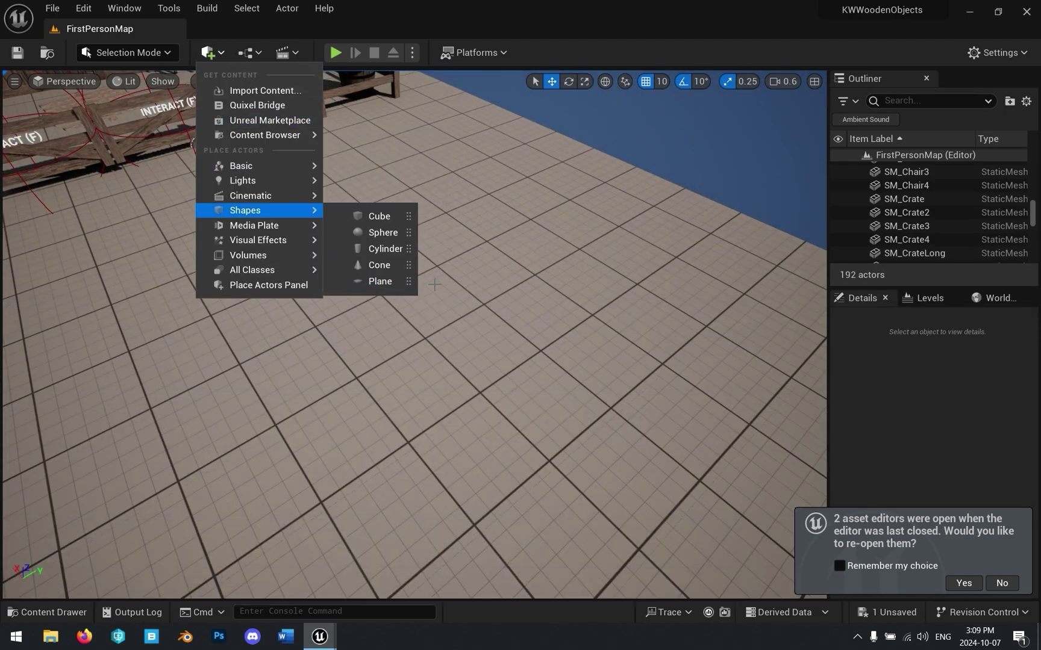
click(380, 215)
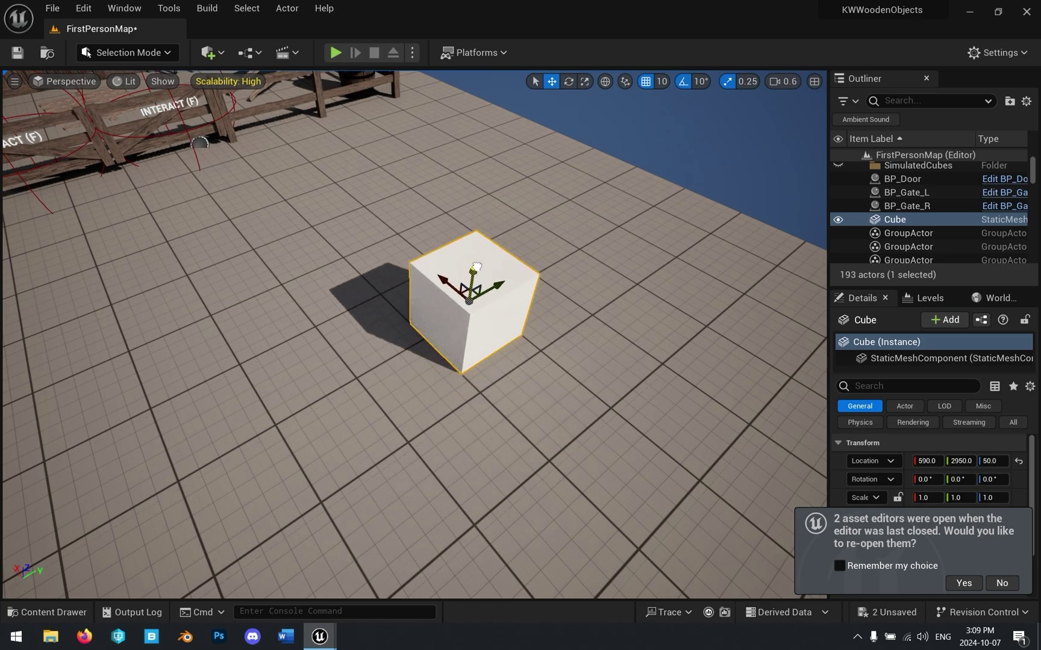
key(Delete)
Step: Place SM_ChamferCube on the open floor, raised out of the ground, and decline re-opening the previous asset editors
click(208, 52)
mouse_move(292, 215)
click(252, 316)
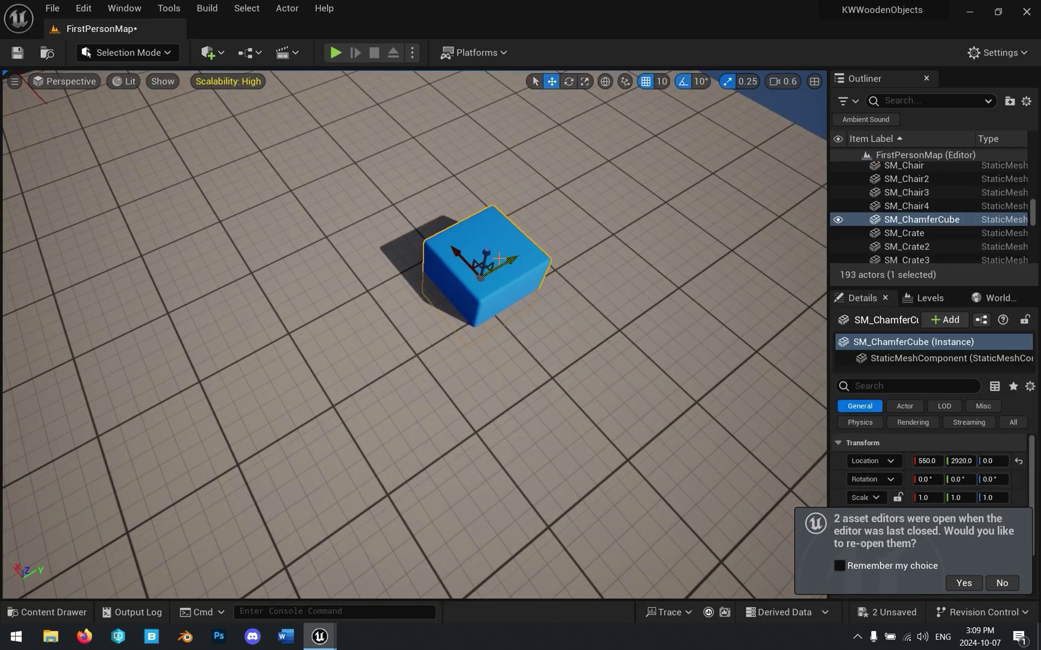
drag(487, 253, 506, 197)
click(1012, 591)
scroll(996, 485, down, 3)
right_drag(606, 457, 613, 439)
Step: Create a new material named M_EdgeMask in the Content folder
key(ctrl+space)
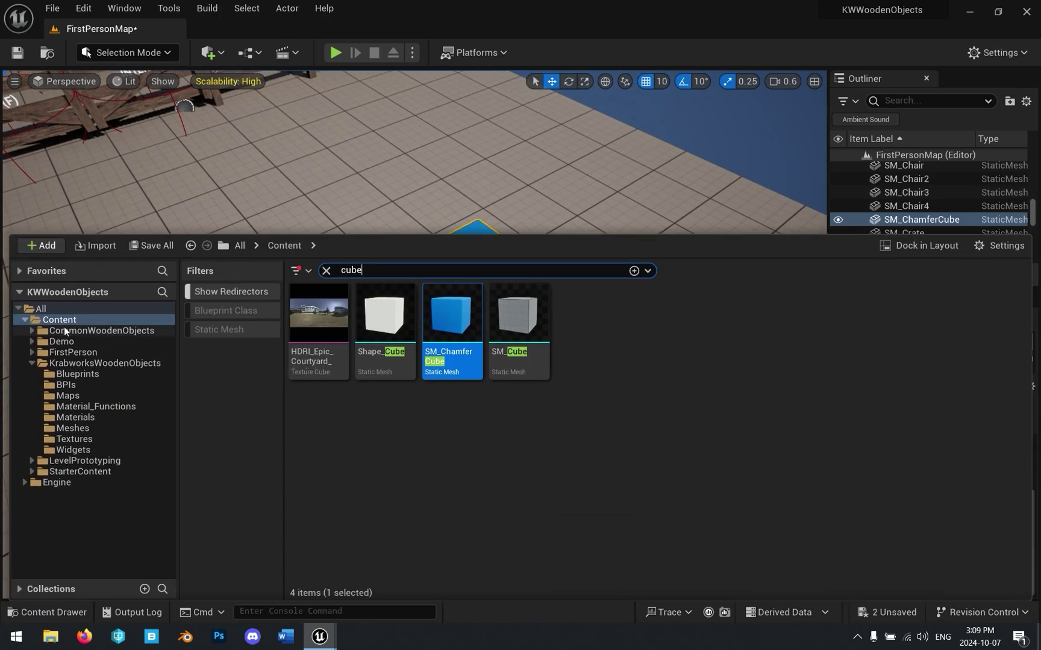
click(66, 330)
click(59, 320)
click(326, 270)
right_click(510, 461)
mouse_move(515, 462)
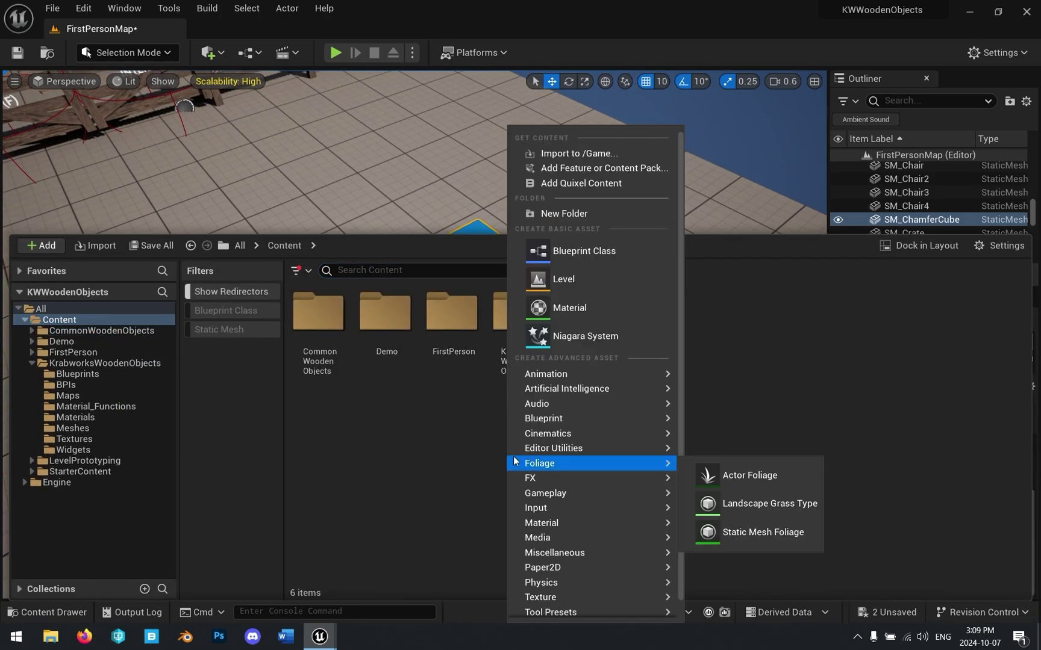
click(572, 309)
text(M_)
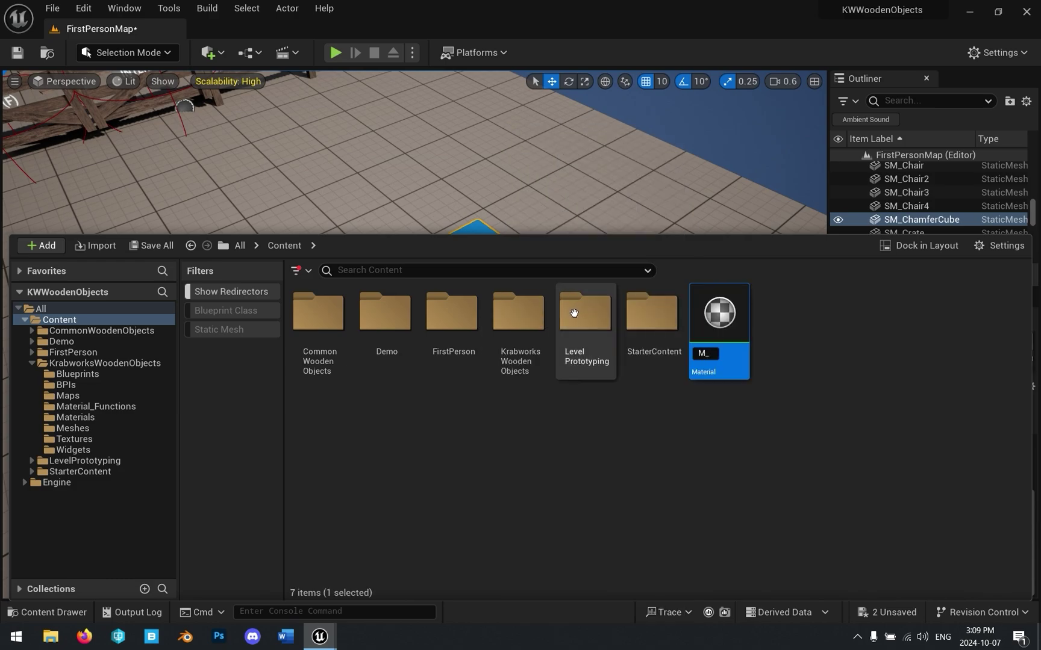
text(EdgeMask)
key(Return)
Step: In the M_EdgeMask graph, add a VertexNormalWS node and connect it to Base Color
scroll(623, 262, down, 3)
right_drag(559, 170, 702, 227)
click(661, 256)
right_click(521, 214)
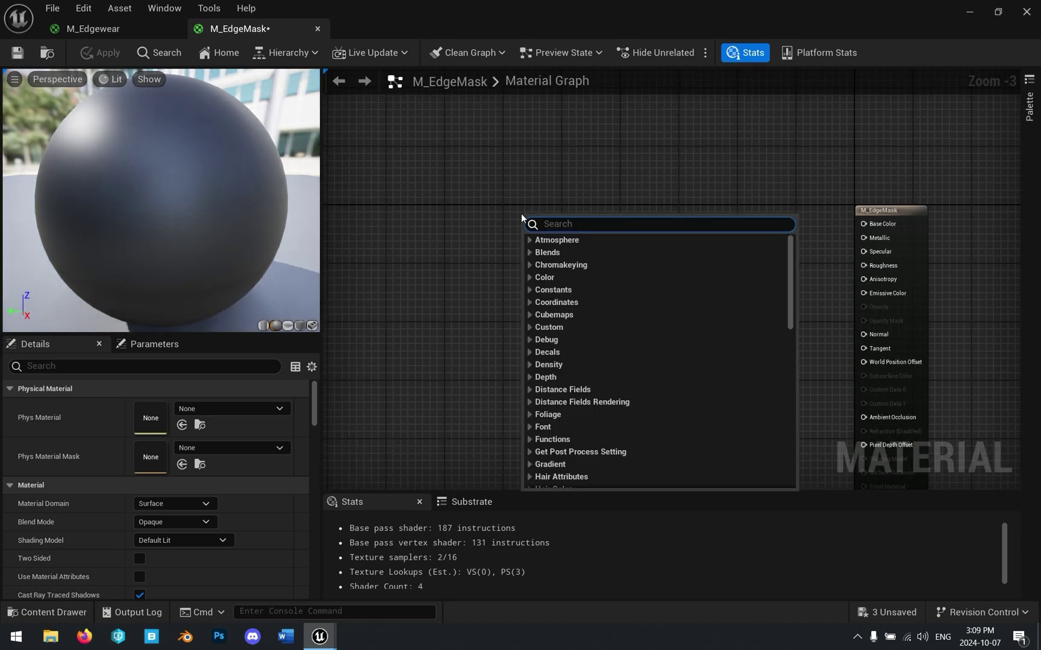
text(vertex)
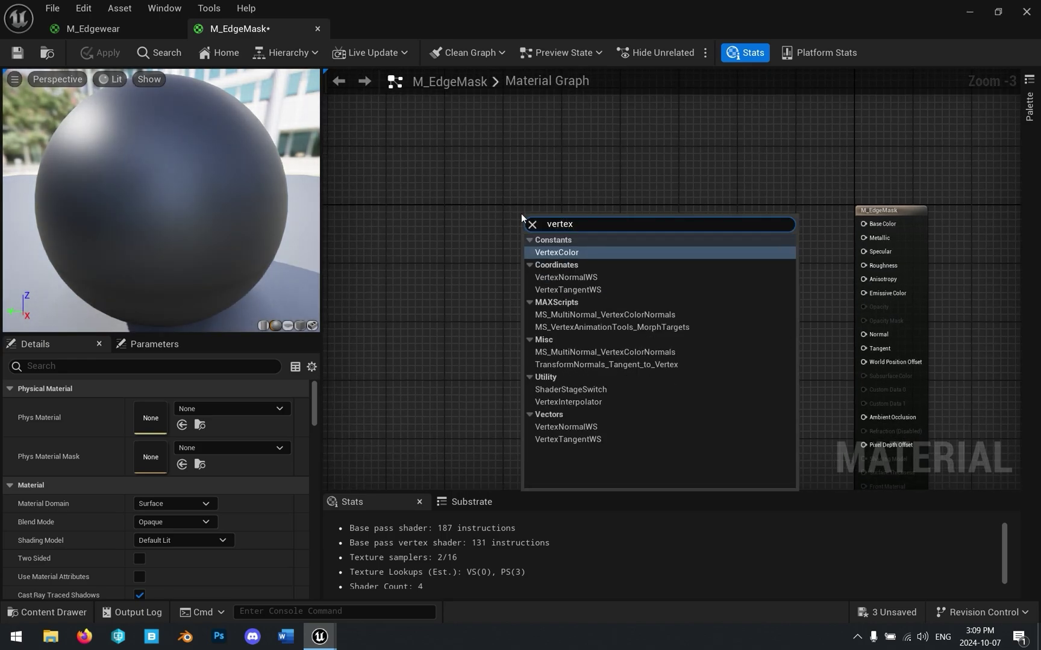
click(567, 277)
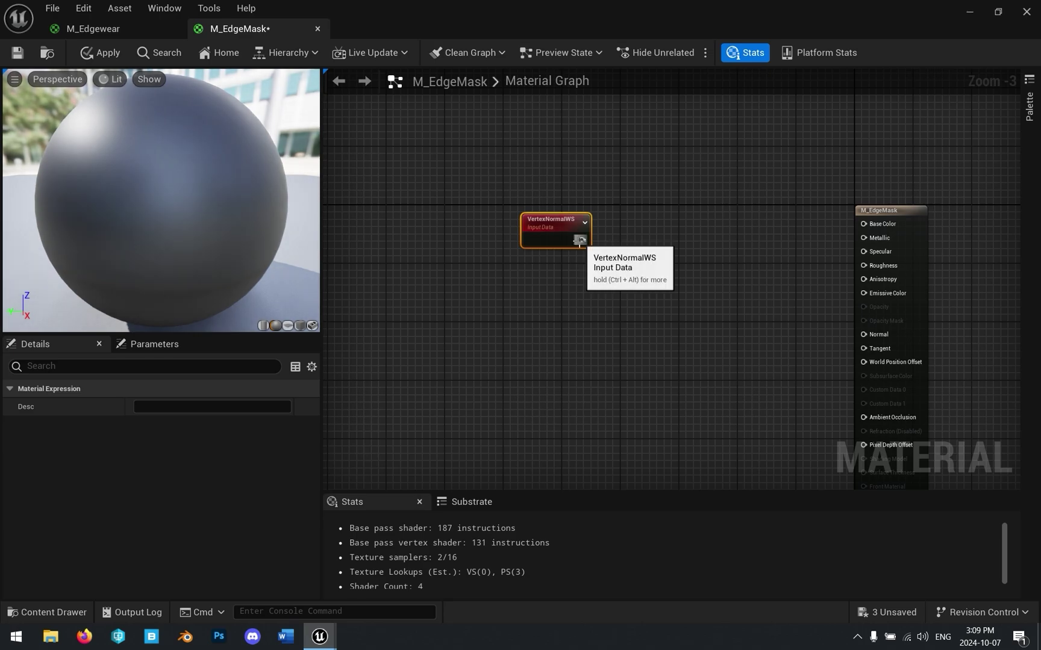
drag(582, 240, 866, 226)
scroll(732, 230, up, 2)
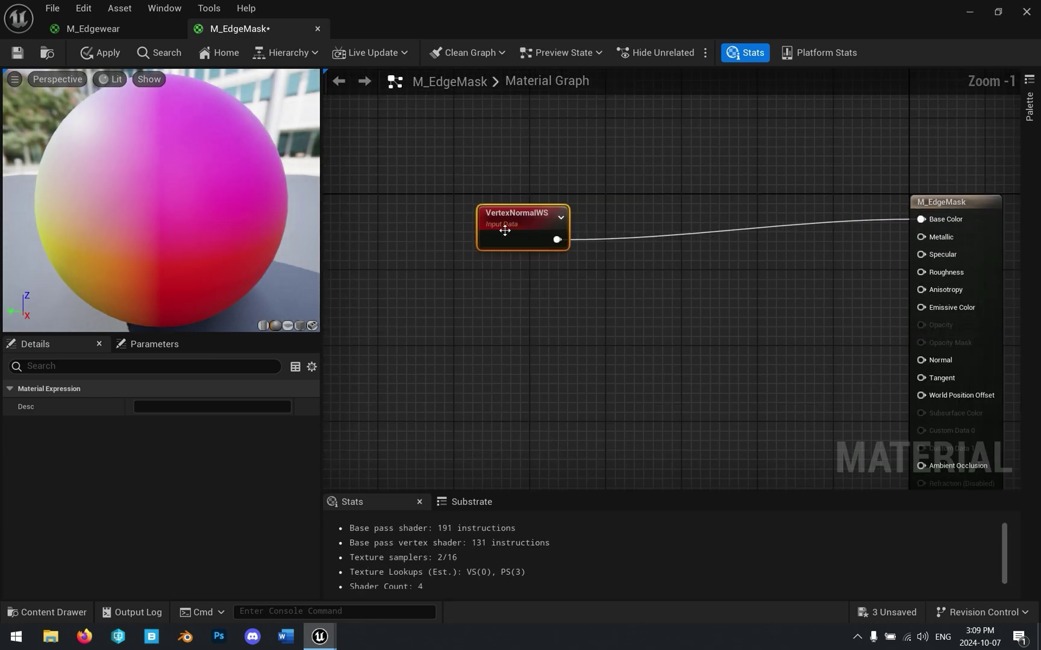
click(696, 191)
Step: Return to the level and assign M_EdgeMask as the Element 0 material of SM_ChamferCube
click(969, 12)
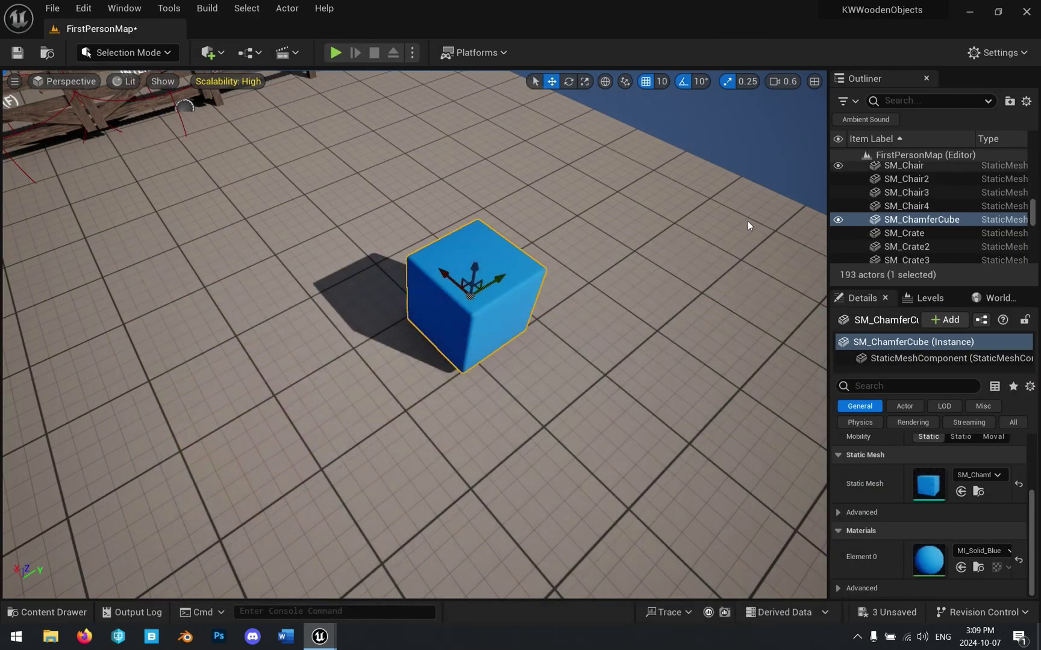
click(988, 551)
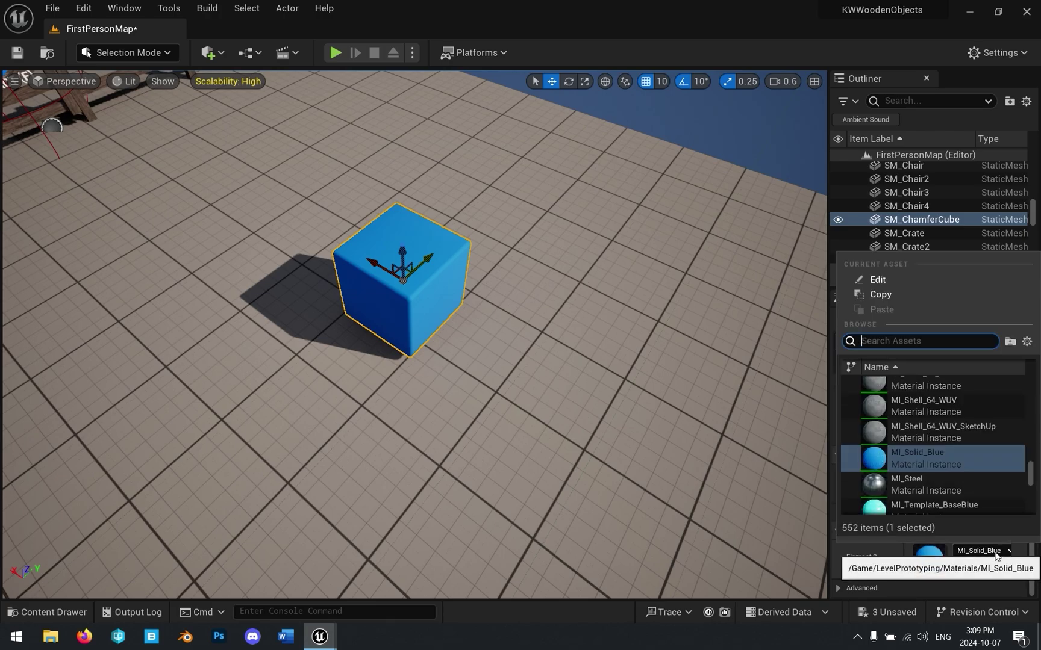
text(mask)
key(ctrl+a)
text(edge mask)
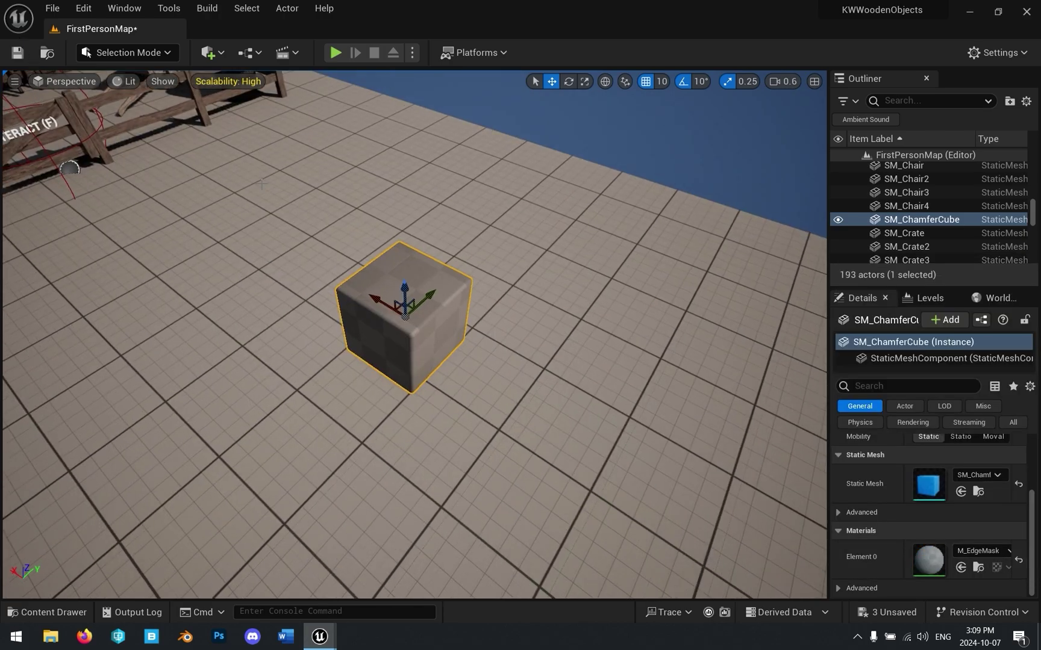
Step: Inspect the vertex normal colours on SM_ChamferCube from several angles, and try rotating the cube
right_drag(348, 226, 271, 213)
right_drag(374, 336, 416, 345)
scroll(374, 335, up, 1)
key(e)
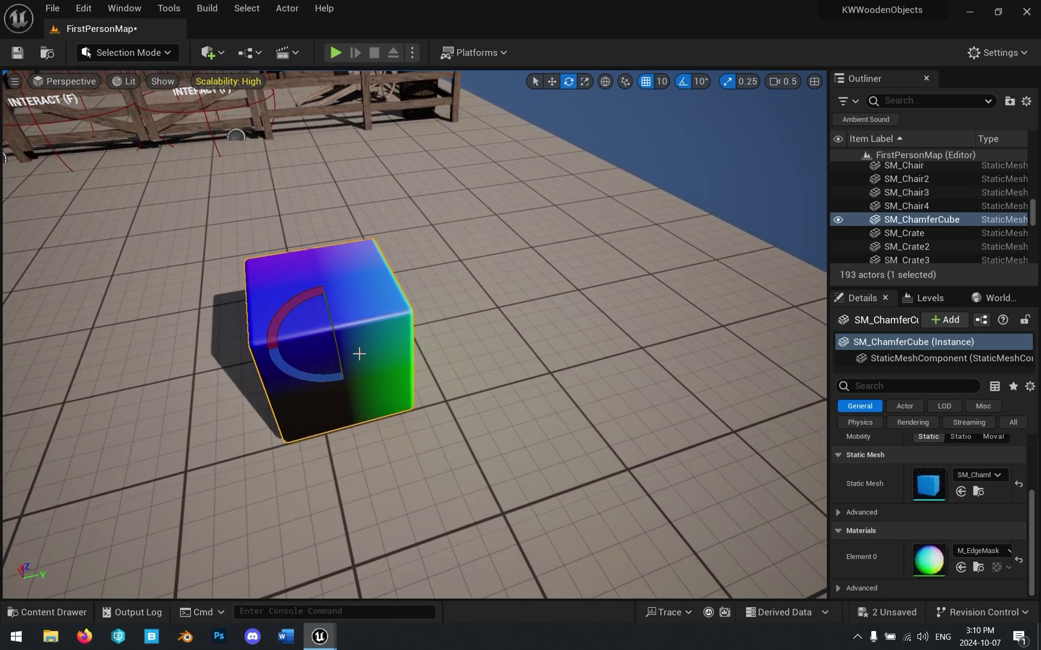
mouse_move(310, 296)
mouse_down()
mouse_move(325, 301)
mouse_move(271, 337)
mouse_move(274, 347)
mouse_move(319, 283)
mouse_move(392, 319)
mouse_move(280, 308)
mouse_move(321, 284)
mouse_up()
right_drag(321, 284, 353, 358)
right_drag(462, 311, 416, 350)
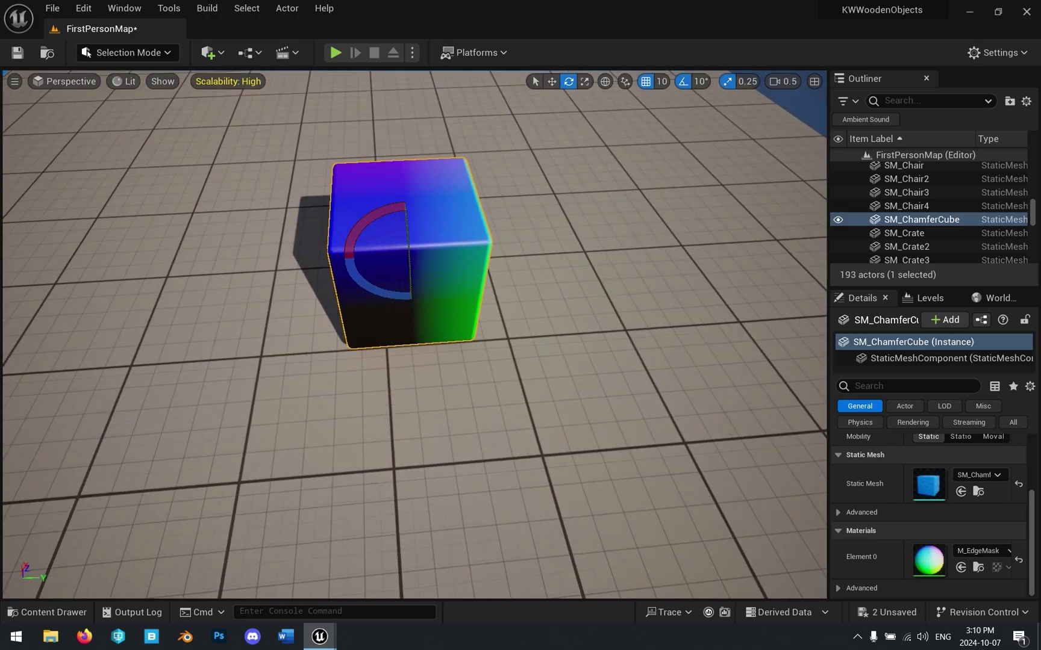
Step: Try rotating SM_ChamferCube again and compare its world-space normal colours from further viewpoints
right_drag(566, 259, 722, 207)
right_drag(547, 327, 509, 319)
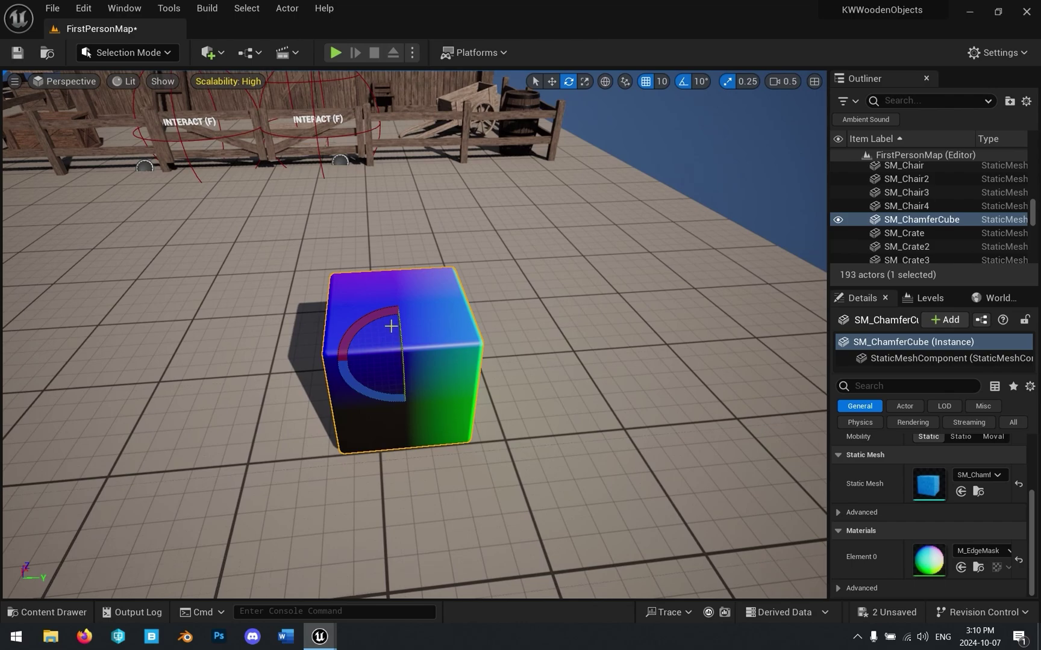
drag(391, 318, 388, 363)
right_drag(504, 425, 422, 372)
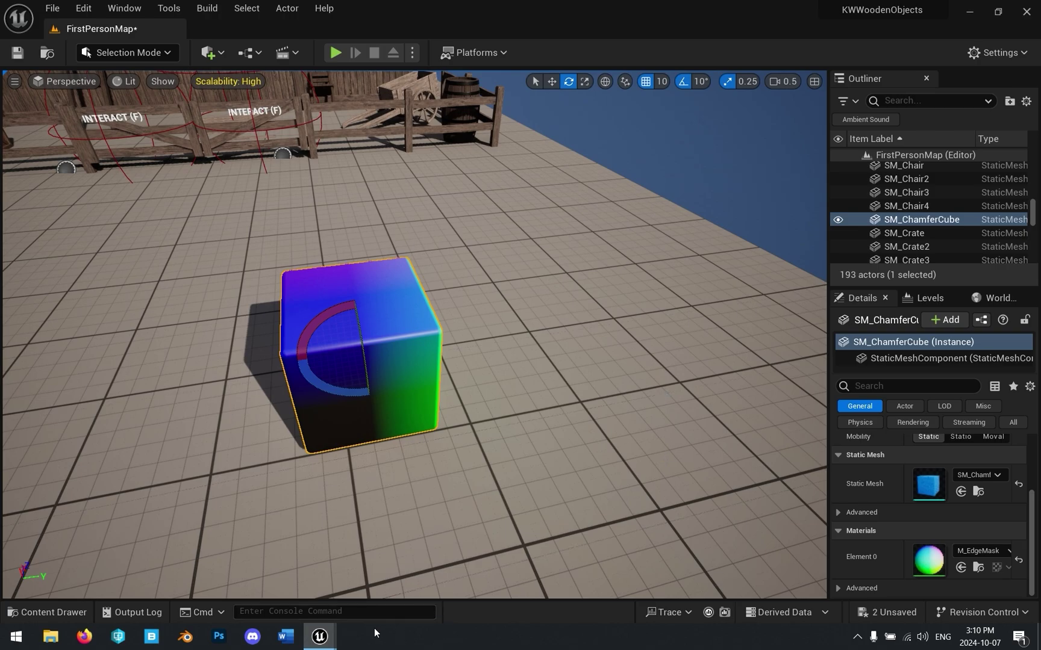
Step: Return to the M_EdgeMask graph and add a TransformVector node fed by VertexNormalWS, placed in line with it and expanded
mouse_move(344, 631)
click(441, 558)
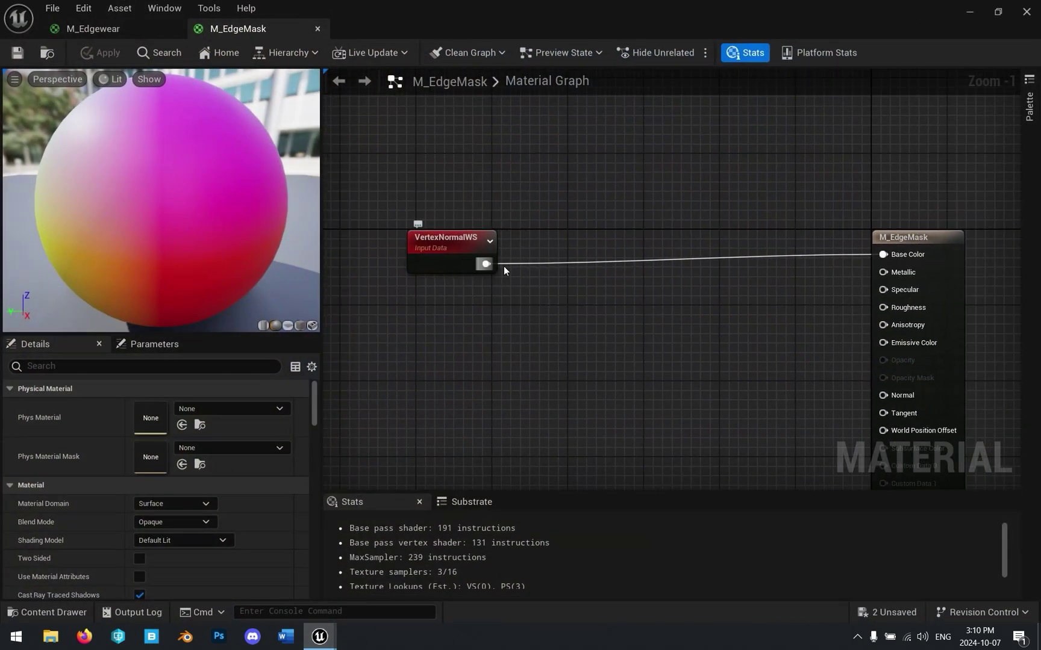
drag(485, 264, 549, 329)
text(trans)
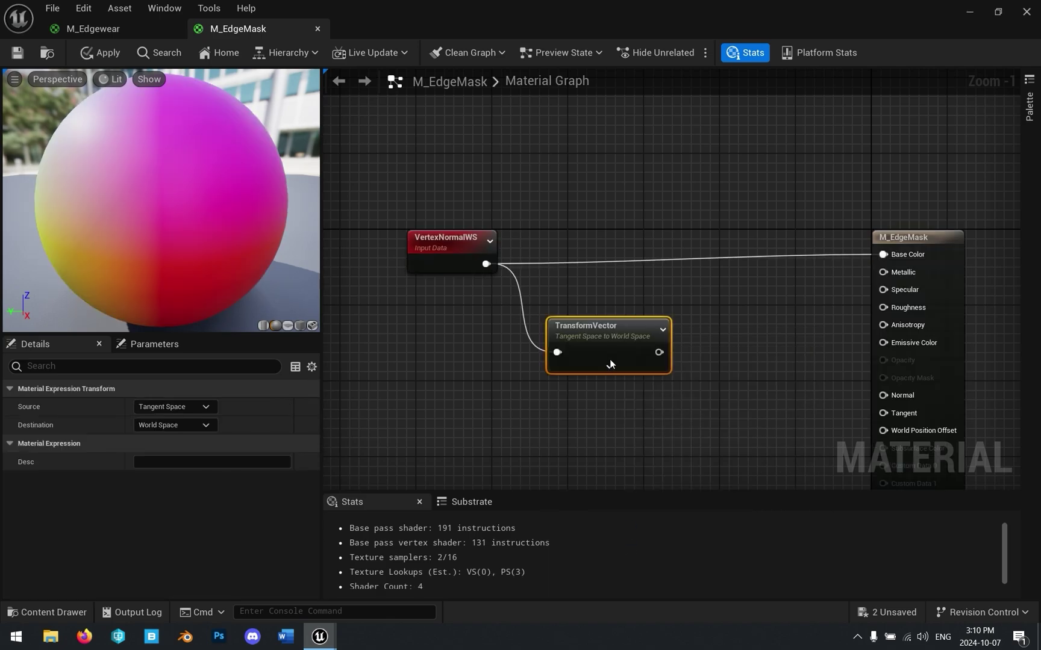
drag(610, 360, 611, 282)
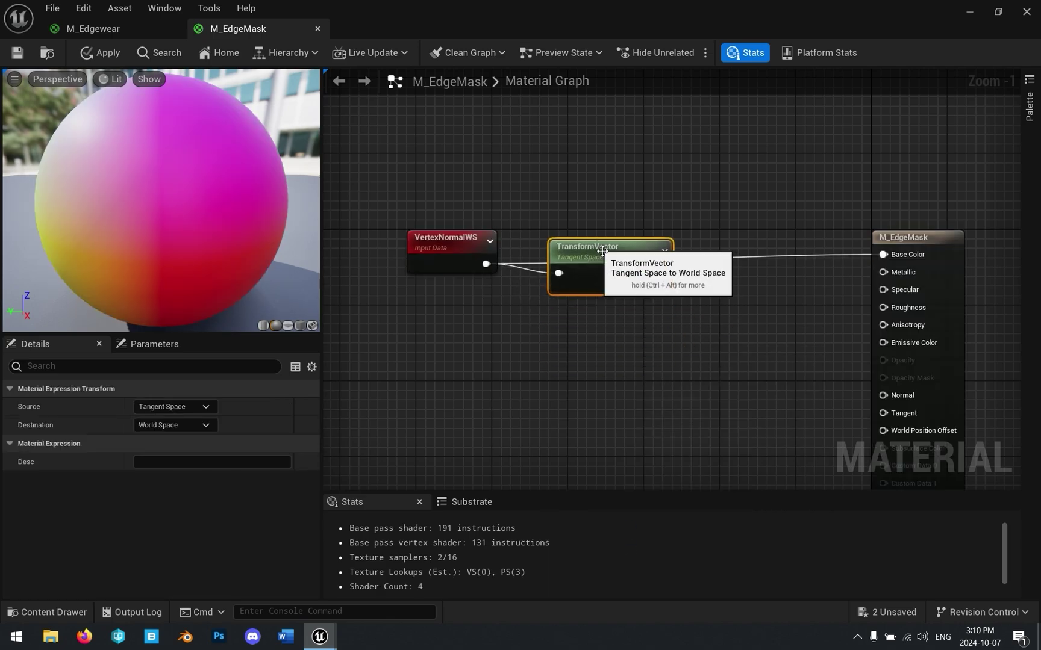
click(621, 289)
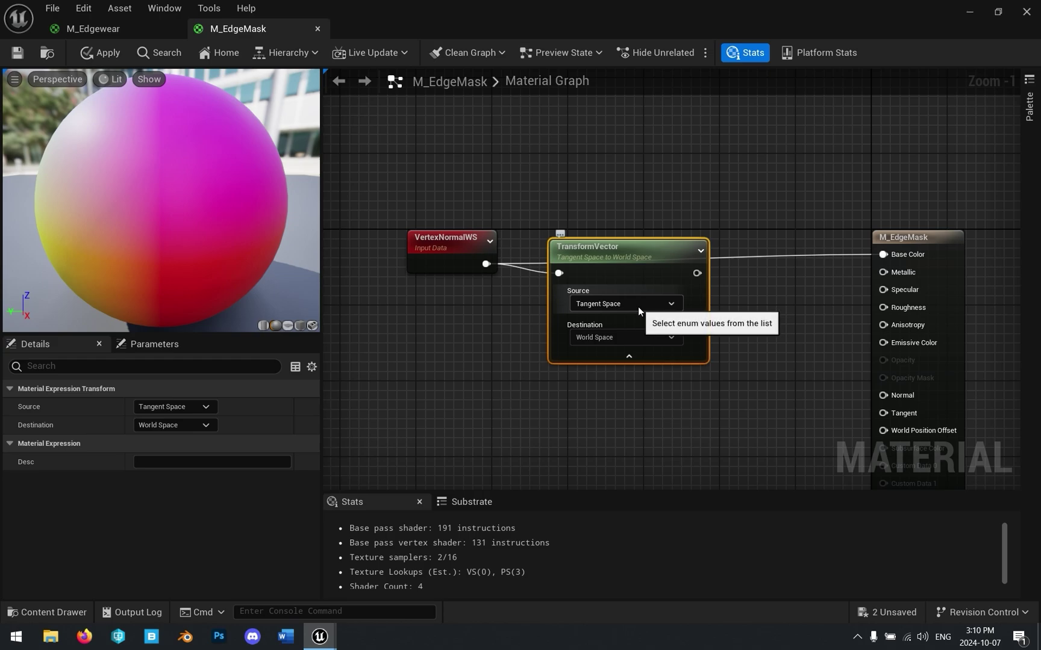
Step: Set the TransformVector source to World Space and destination to Local Space, and connect its output to Base Color
click(637, 304)
click(589, 332)
click(601, 338)
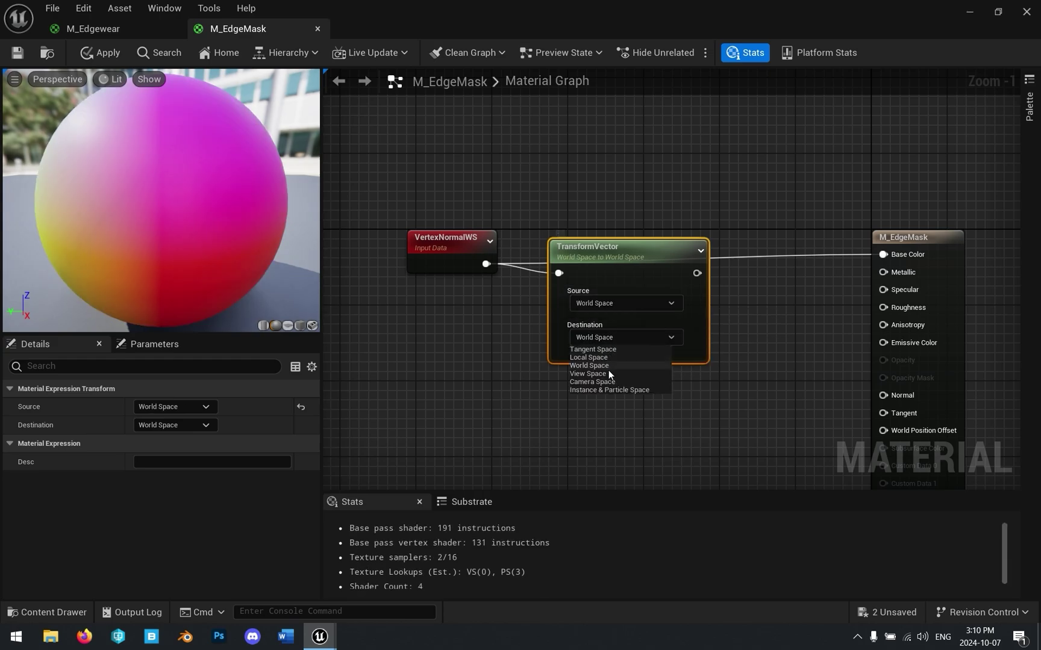
click(589, 357)
drag(697, 273, 884, 254)
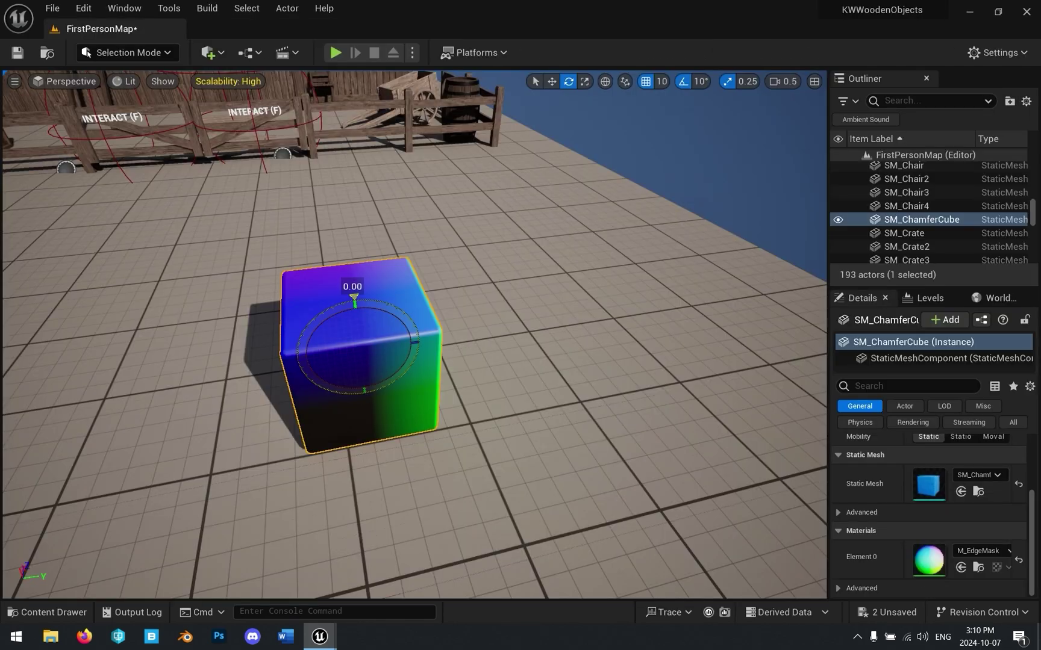
Step: Test-rotate SM_ChamferCube in the level by -10 degrees and back to check how its normal colours respond
drag(342, 298, 432, 362)
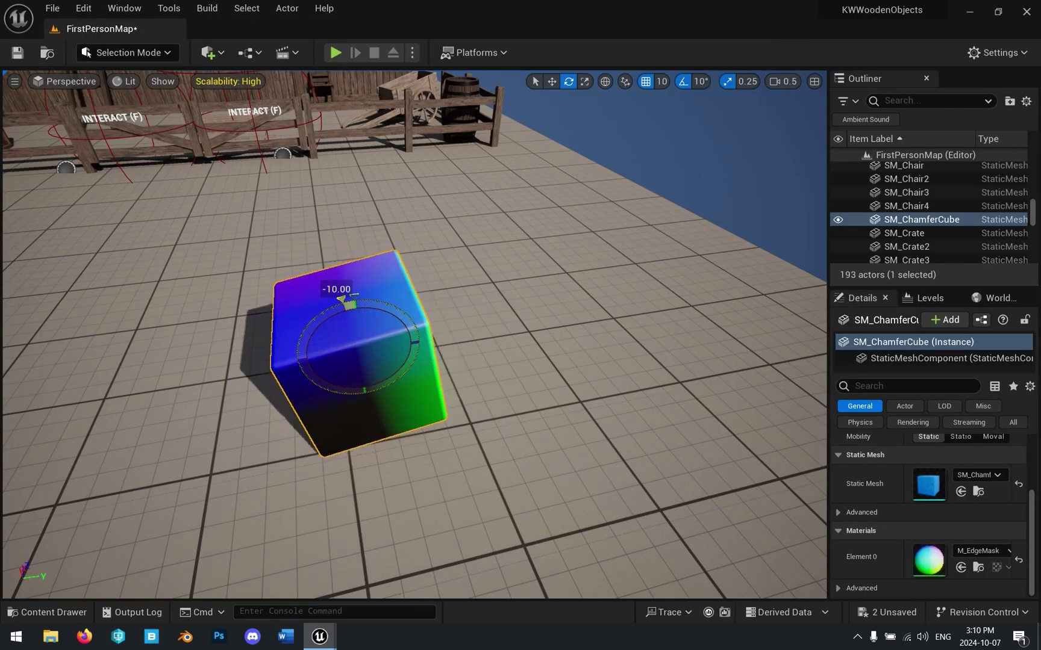
mouse_move(346, 305)
mouse_down()
mouse_move(296, 333)
mouse_move(351, 296)
mouse_move(395, 295)
mouse_move(354, 297)
mouse_up()
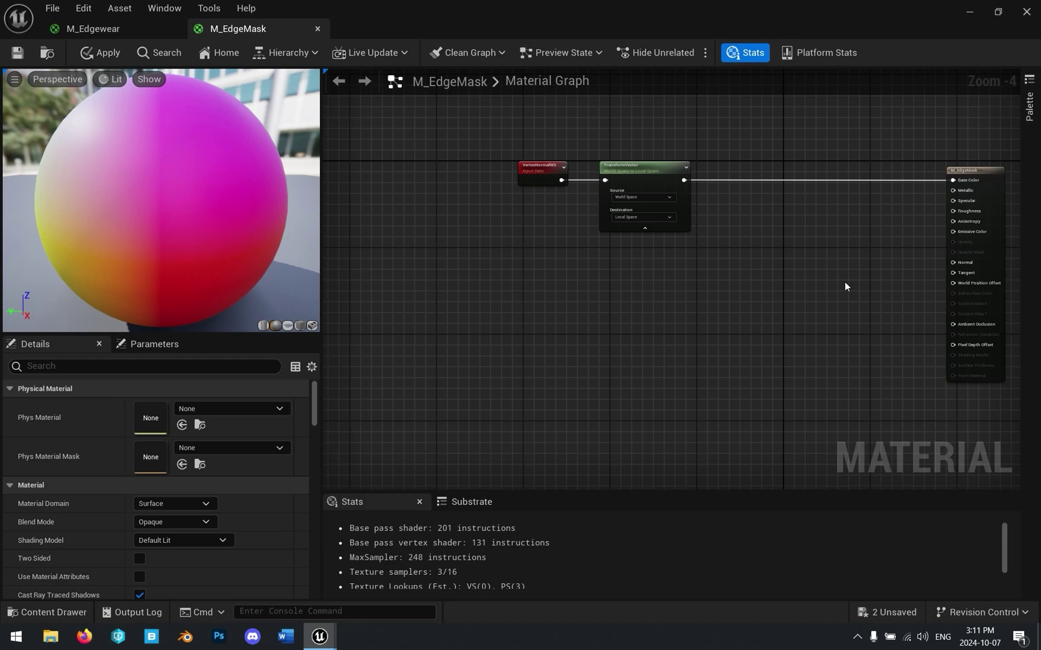
right_drag(845, 282, 824, 241)
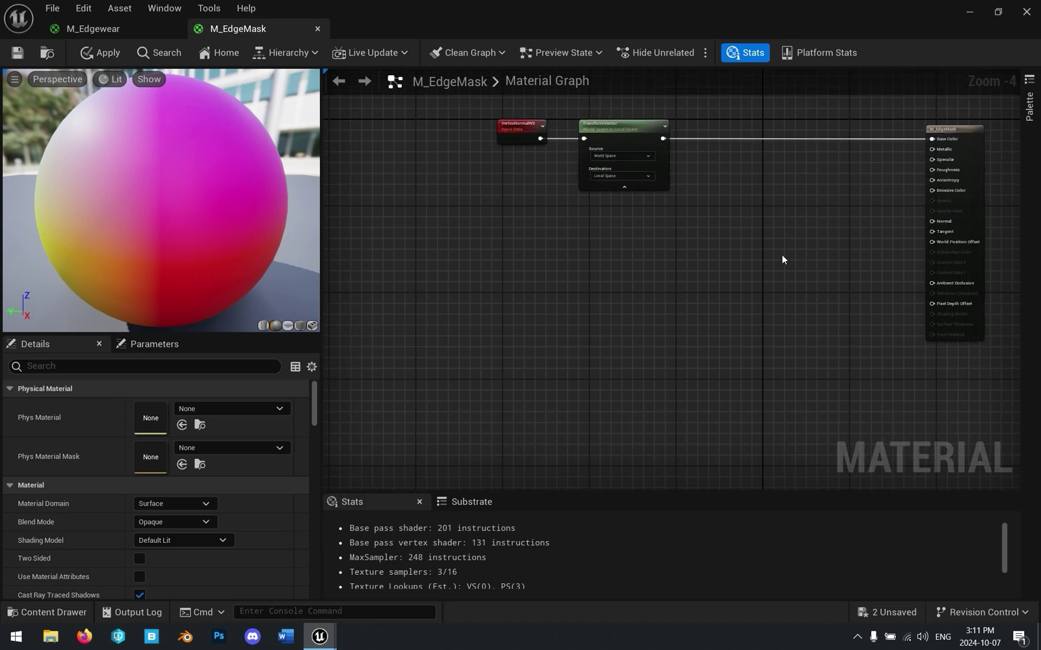
right_drag(602, 147, 641, 217)
scroll(553, 187, up, 2)
right_click(539, 302)
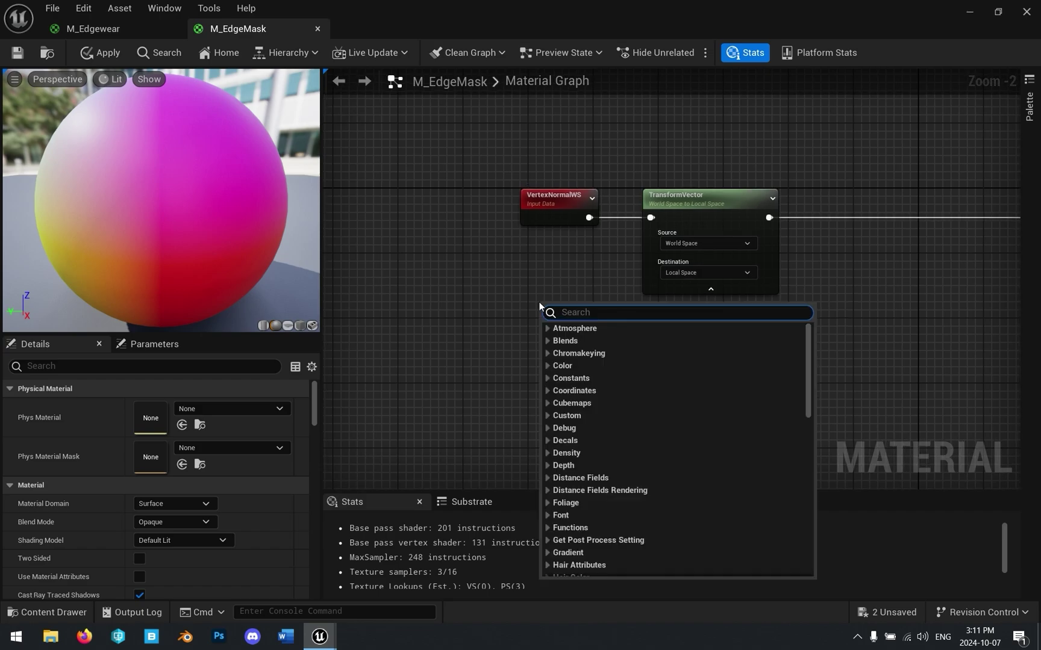
text(a)
key(BackSpace)
text(face)
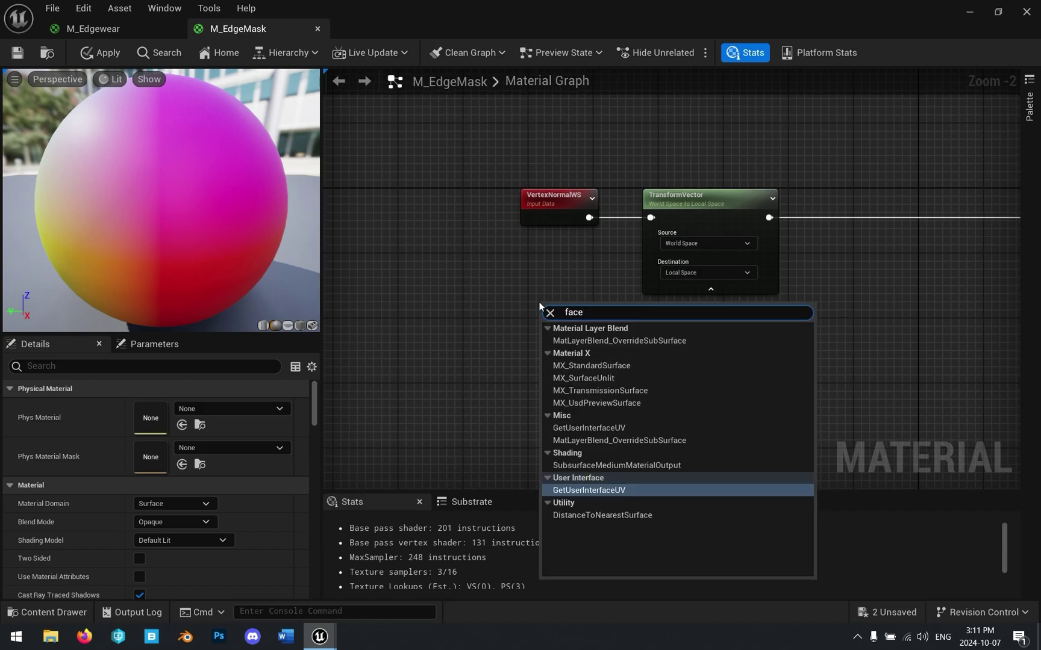
text( nor)
click(530, 296)
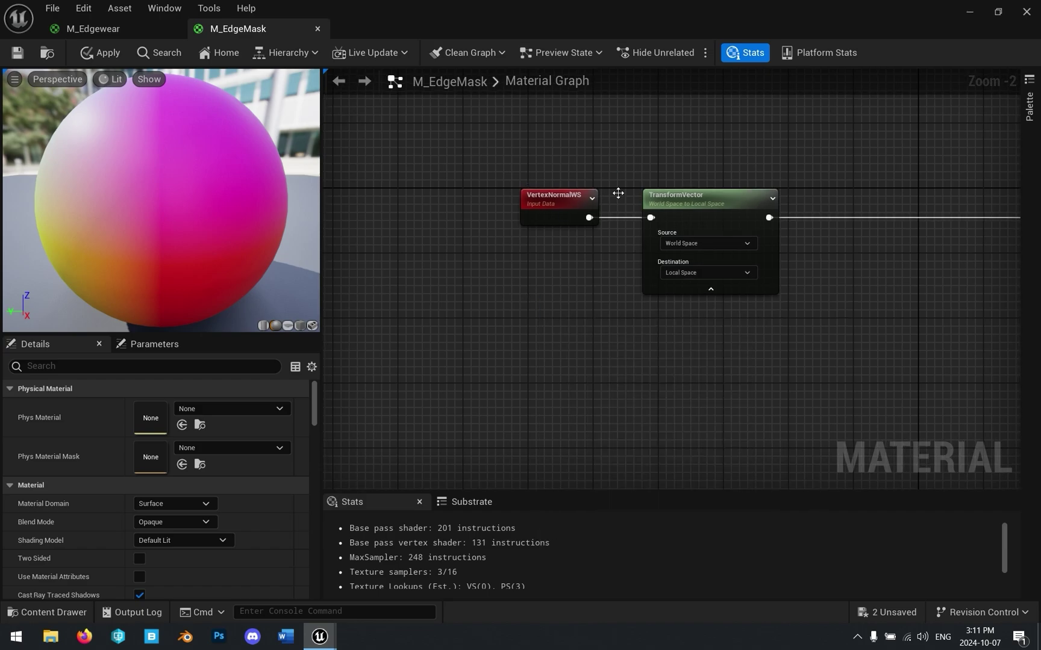
Step: Paste the copied face-normal nodes (Absolute World Position, DDX, DDY, Cross, Normalize, TransformVector and constant 1) above the VertexNormalWS chain
right_drag(734, 298, 665, 362)
scroll(665, 361, down, 2)
right_drag(681, 289, 632, 337)
right_drag(633, 226, 632, 284)
key(ctrl+v)
scroll(660, 296, up, 1)
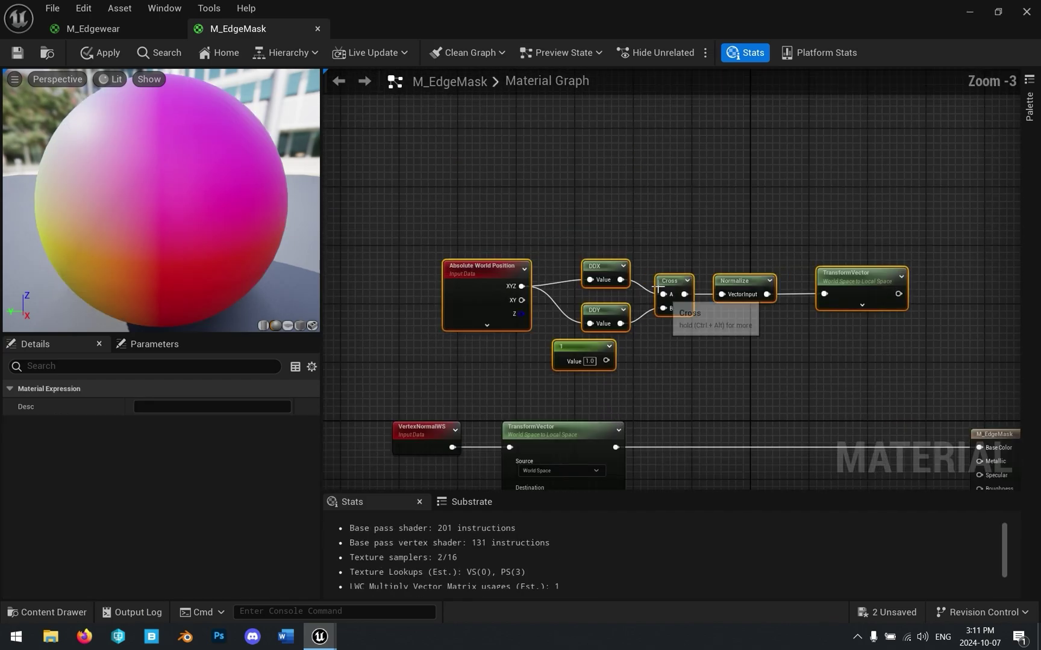
click(655, 233)
right_drag(655, 233, 617, 184)
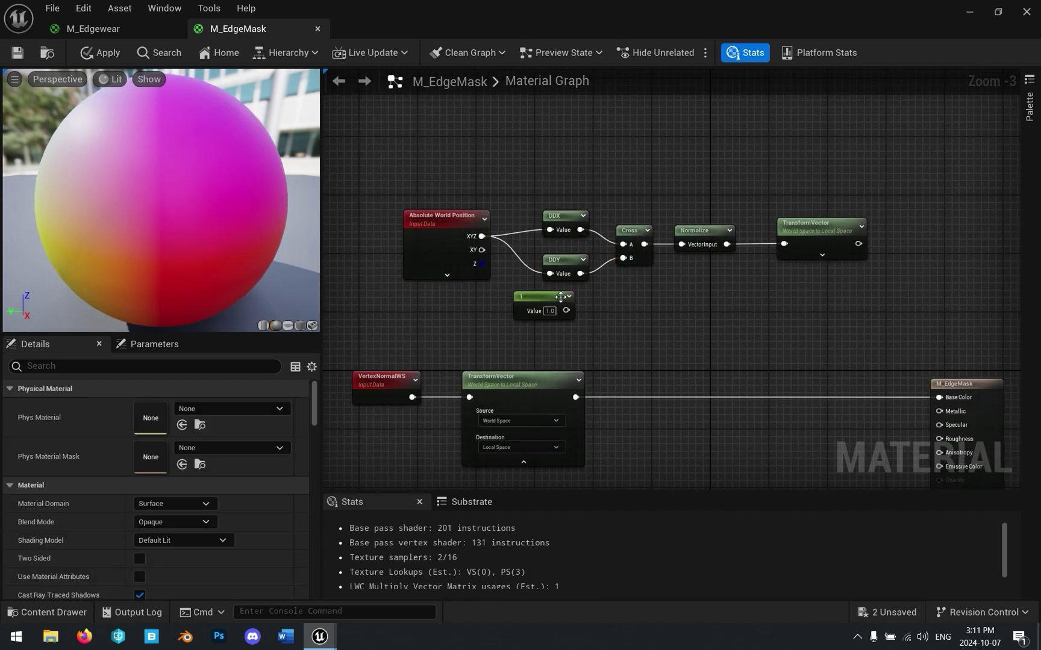
Step: Move the constant 1 node aside, and replace Absolute World Position with a new one whose XYZ output feeds DDX and DDY
drag(560, 294, 406, 313)
click(429, 211)
drag(428, 210, 421, 210)
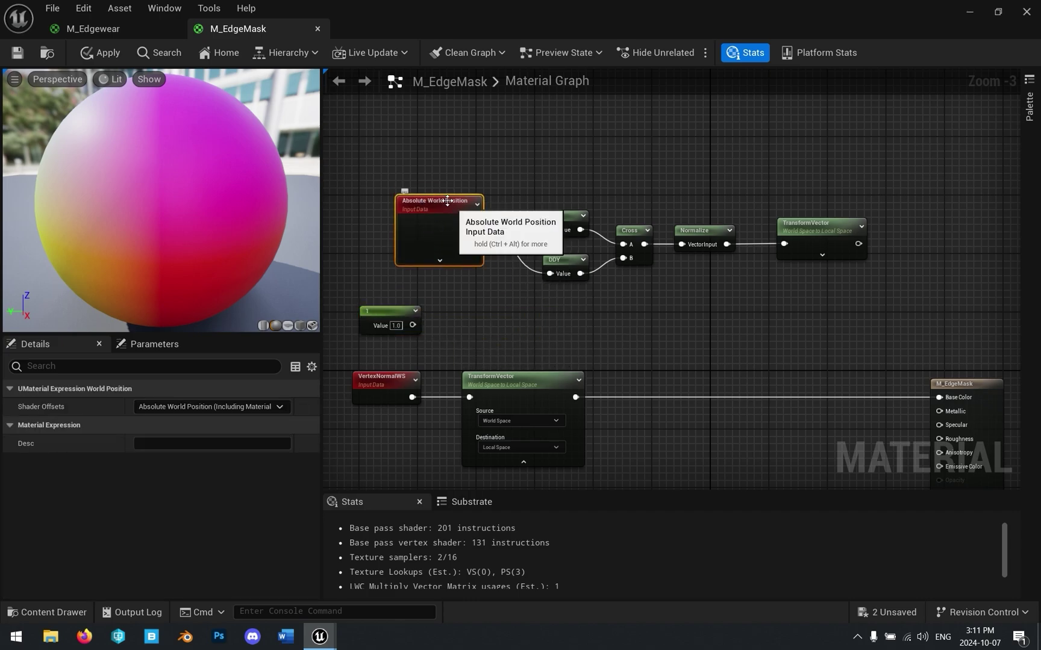
right_click(434, 169)
text(absol)
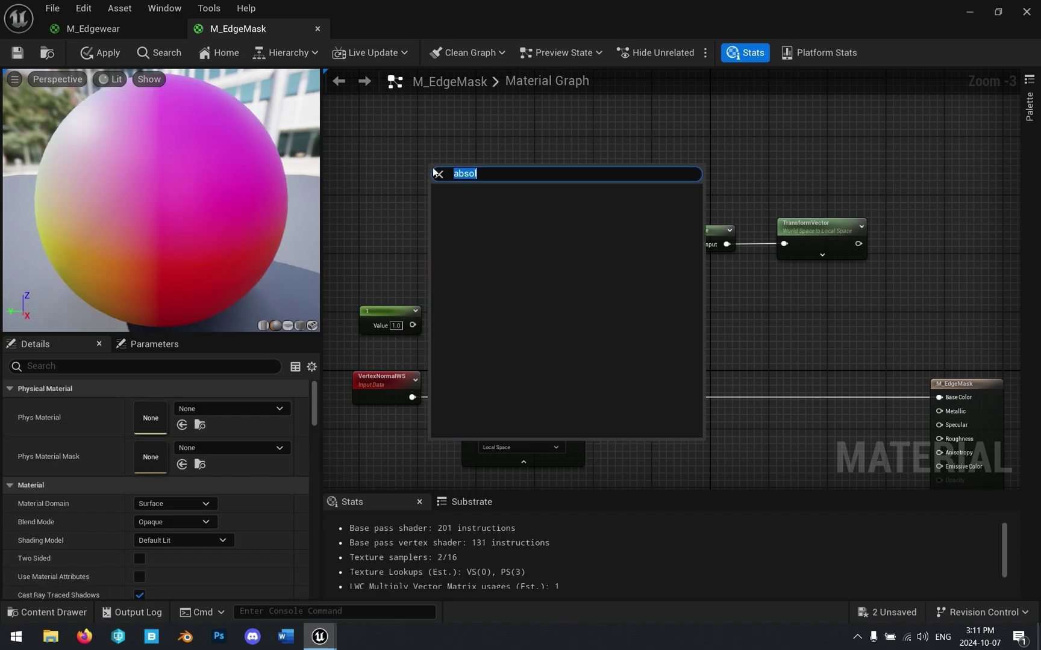
text(world pos)
key(Return)
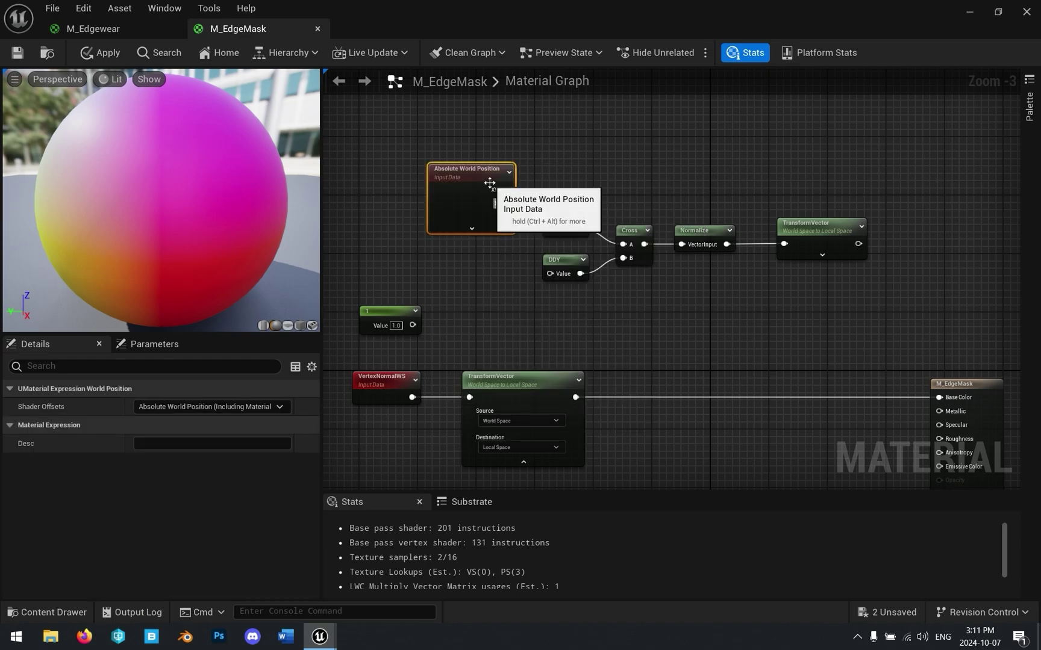
drag(491, 187, 549, 230)
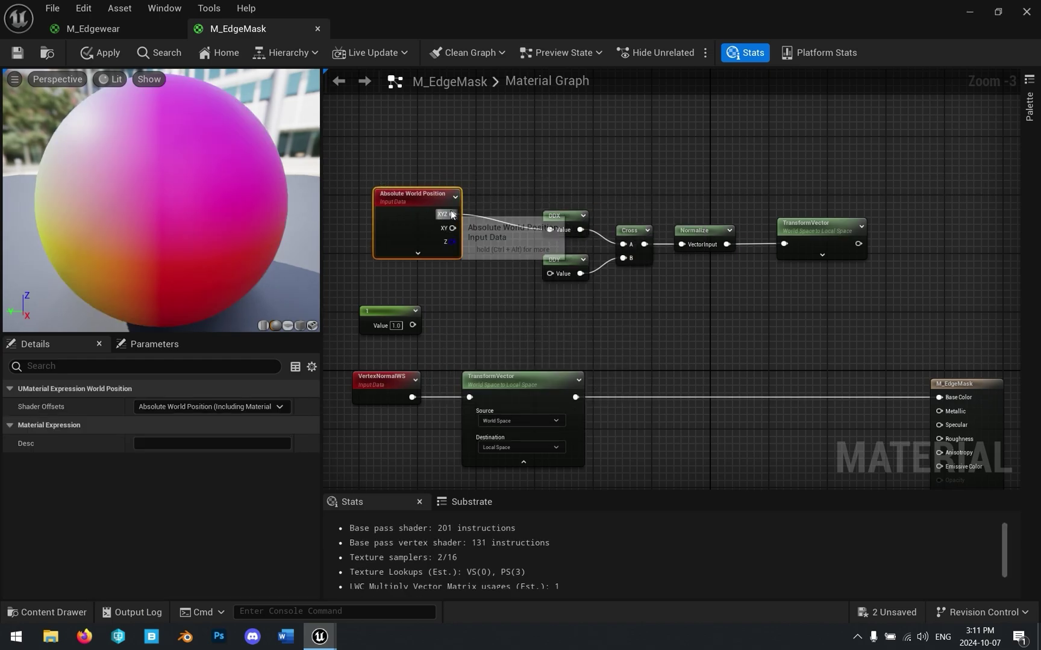
drag(453, 214, 550, 273)
Step: Line up the DDX, DDY and Cross nodes compactly beside Absolute World Position
drag(558, 221, 560, 209)
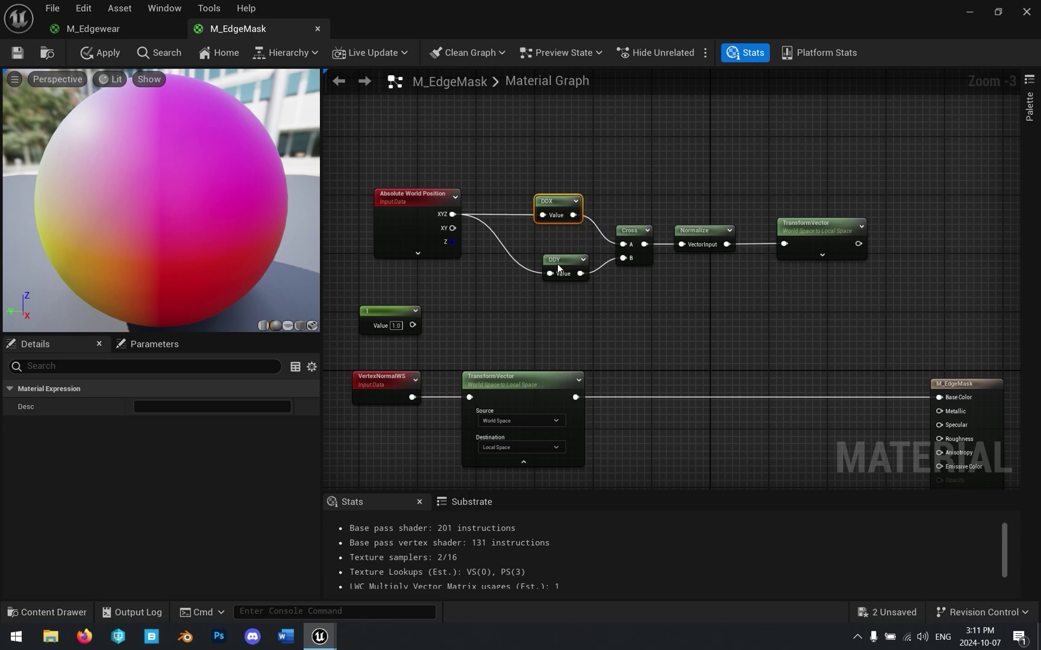
drag(559, 268, 551, 247)
drag(632, 237, 625, 228)
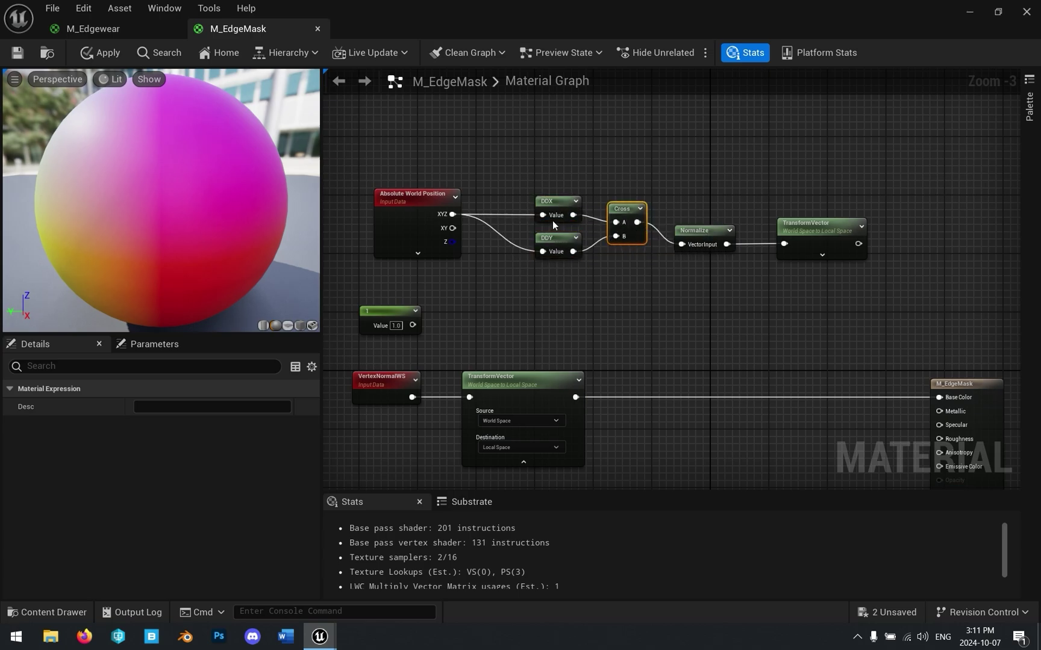
right_click(611, 171)
text(cross)
click(530, 144)
Step: Align the Normalize node with Cross and delete the pasted TransformVector node after it
right_drag(741, 240, 664, 223)
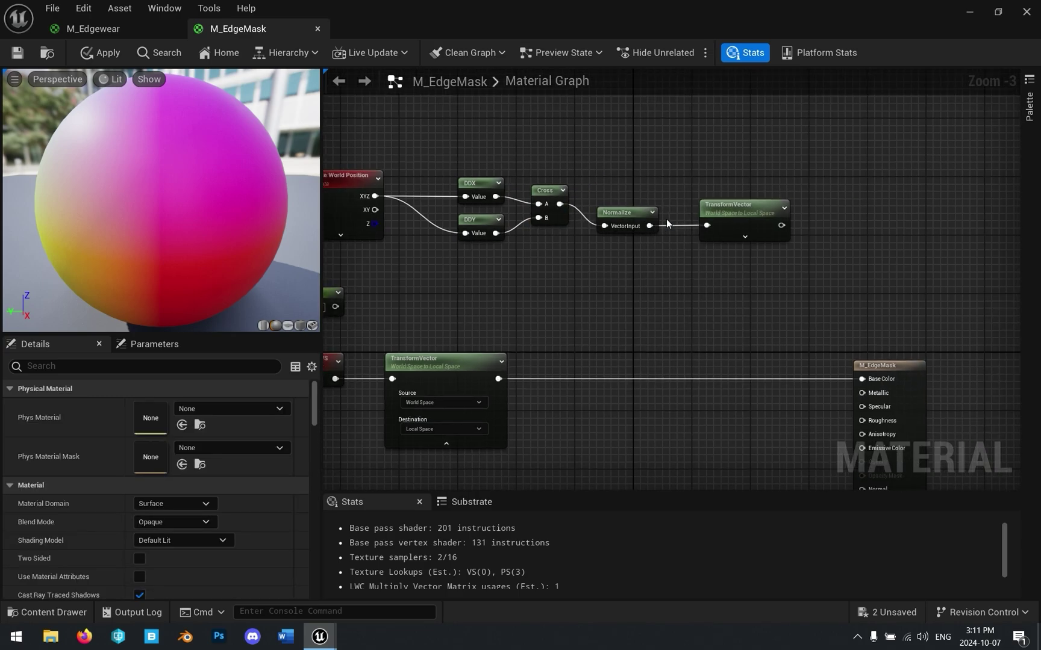
drag(636, 221, 636, 199)
drag(749, 204, 742, 179)
key(Delete)
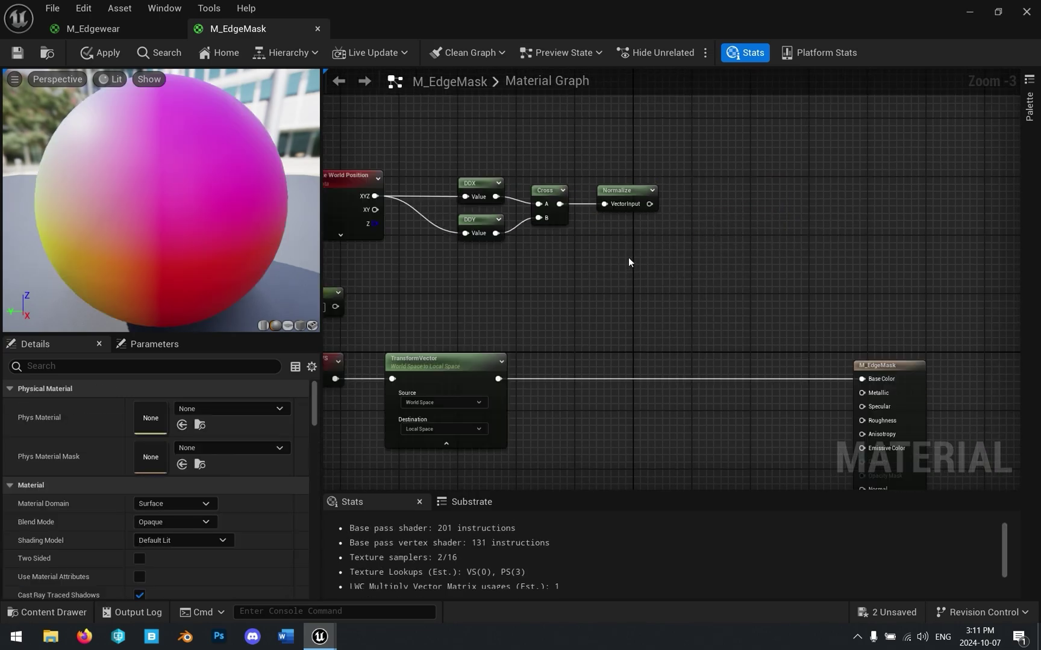
Step: Move the whole chain from Absolute World Position to Normalize below the VertexNormalWS nodes
right_drag(438, 172, 530, 154)
drag(404, 122, 781, 240)
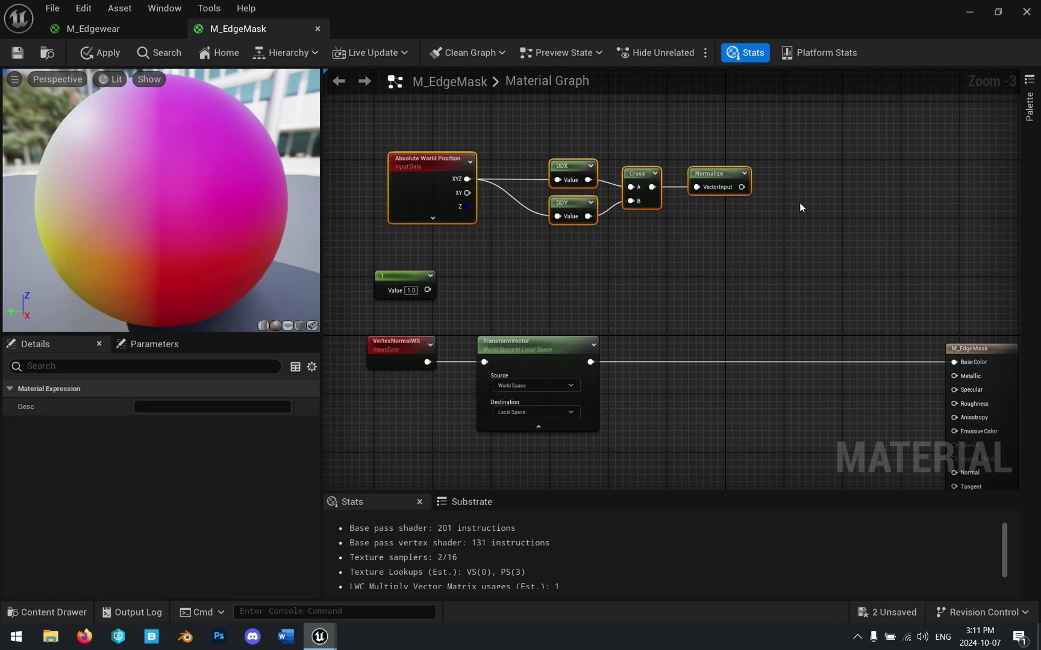
drag(448, 161, 418, 298)
click(485, 262)
Step: Group VertexNormalWS and its TransformVector in a comment named VN, and delete the unused constant 1 node
right_drag(380, 142, 478, 209)
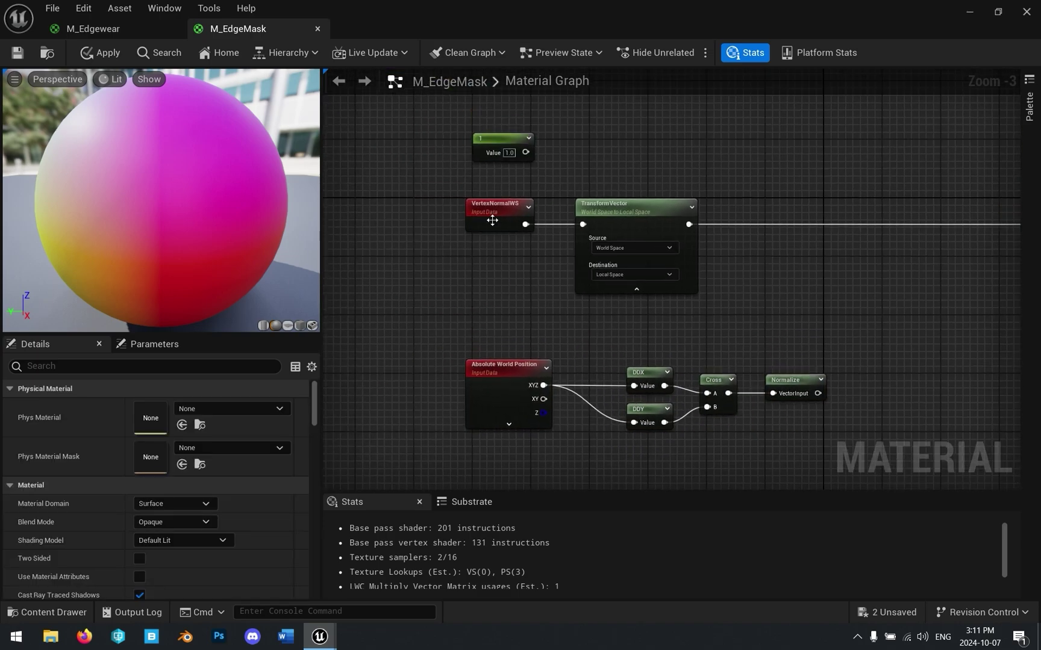
drag(451, 192, 681, 304)
text(c)
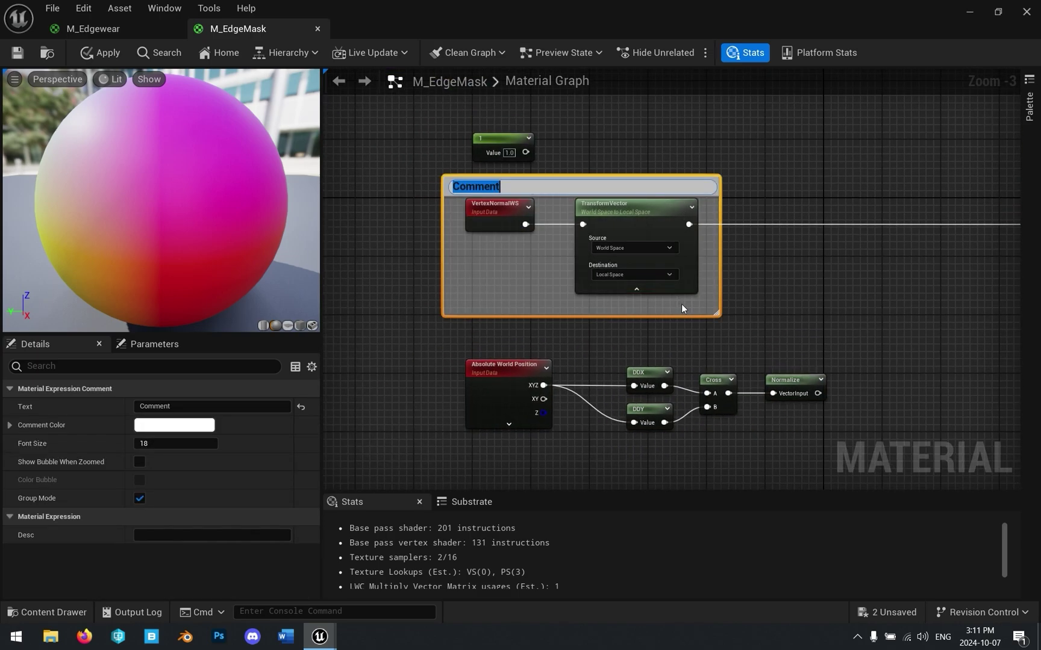
text(VN)
key(Return)
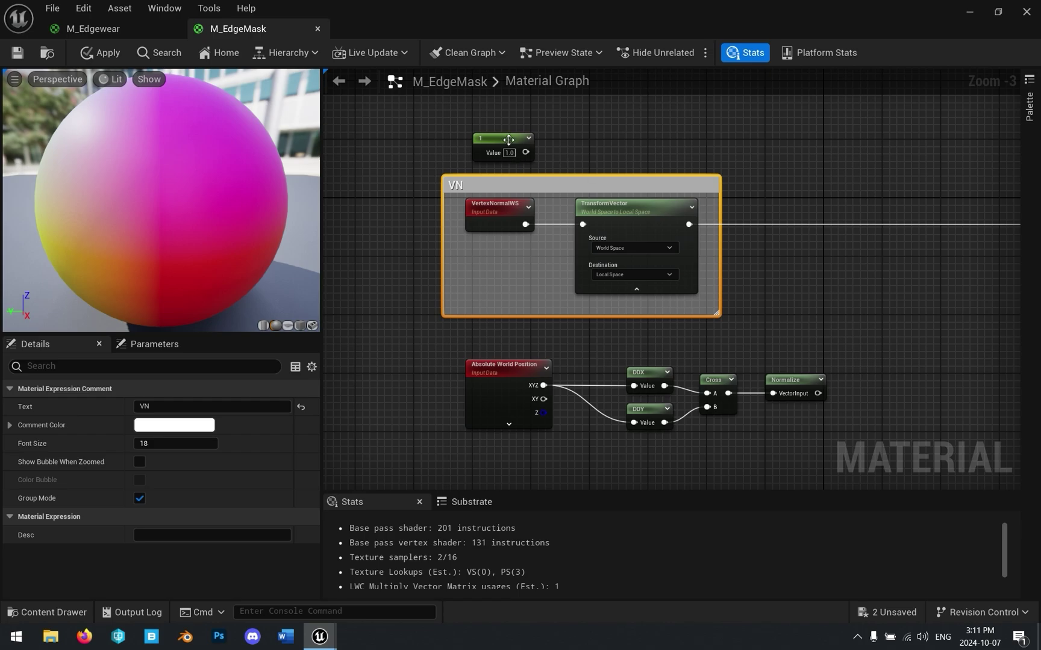
click(502, 140)
click(746, 337)
Step: Group the Absolute World Position to Normalize chain in a comment named FN and move it further below VN
right_drag(746, 336, 702, 205)
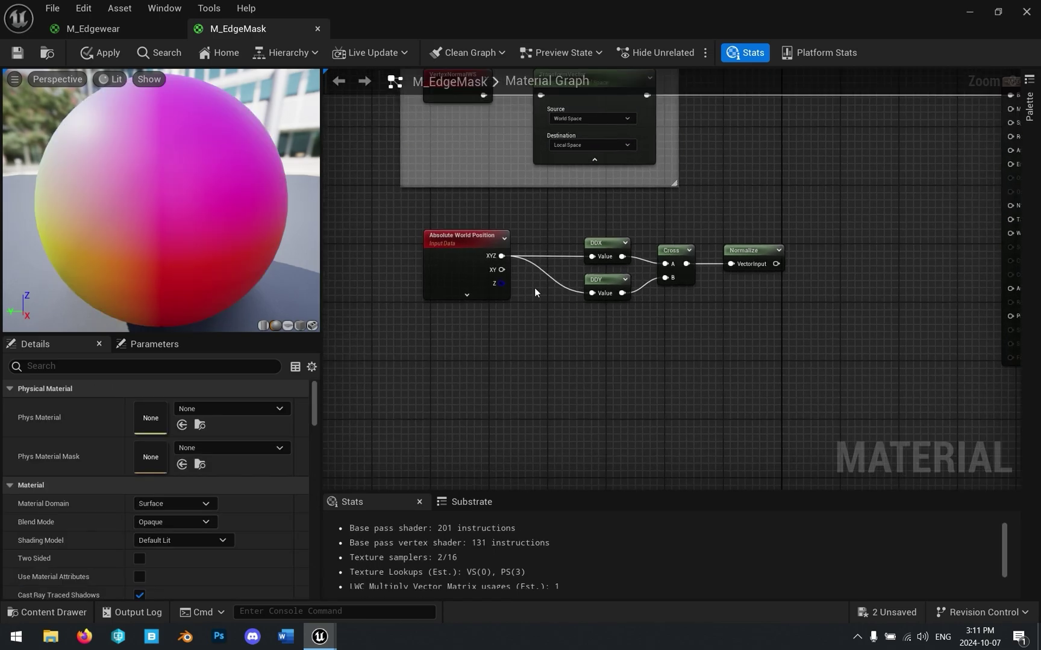
drag(420, 215, 762, 363)
text(cFN)
key(Return)
drag(647, 232, 616, 297)
click(723, 193)
right_drag(702, 284, 689, 356)
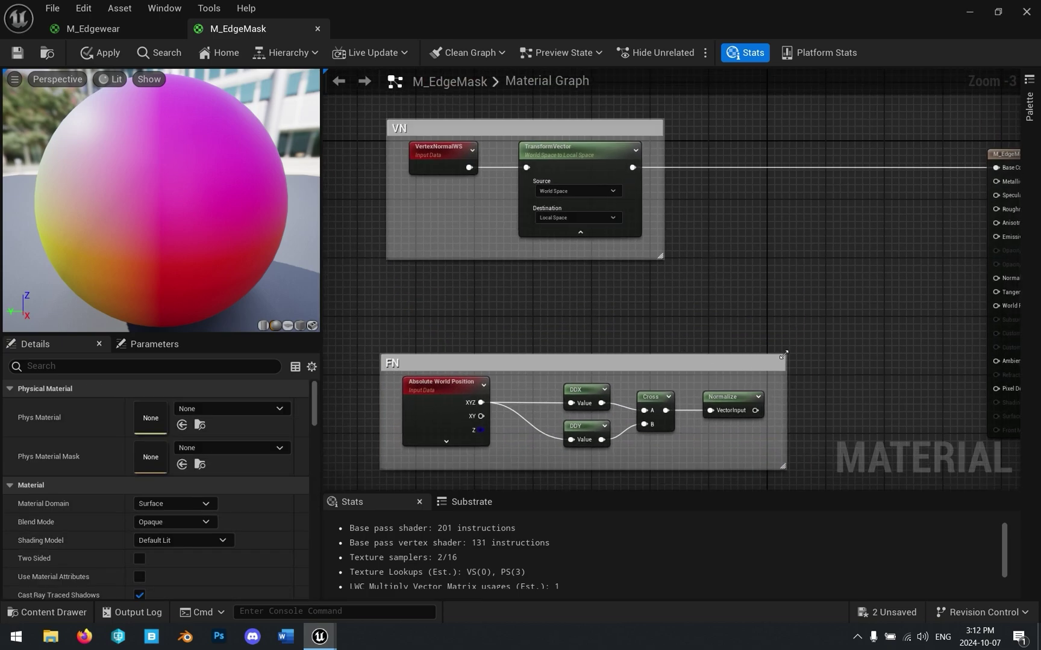
Step: Enlarge the FN comment box at its upper and lower edges, and extend the VN comment box around its nodes
drag(784, 355, 786, 304)
right_drag(741, 337, 799, 254)
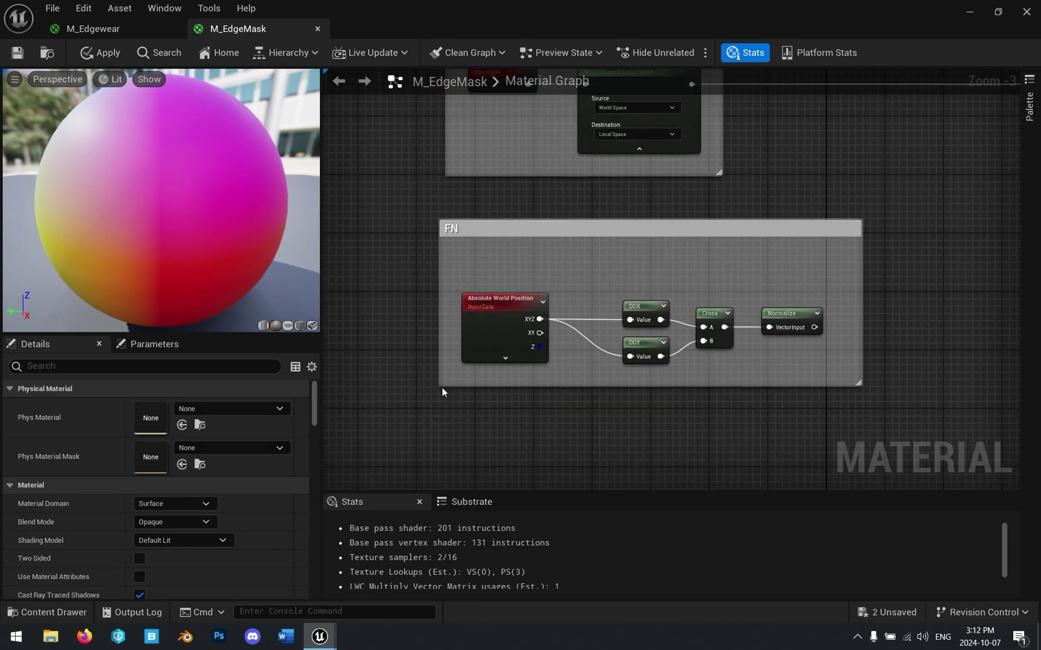
drag(473, 386, 482, 430)
right_drag(724, 158, 643, 282)
drag(621, 129, 652, 107)
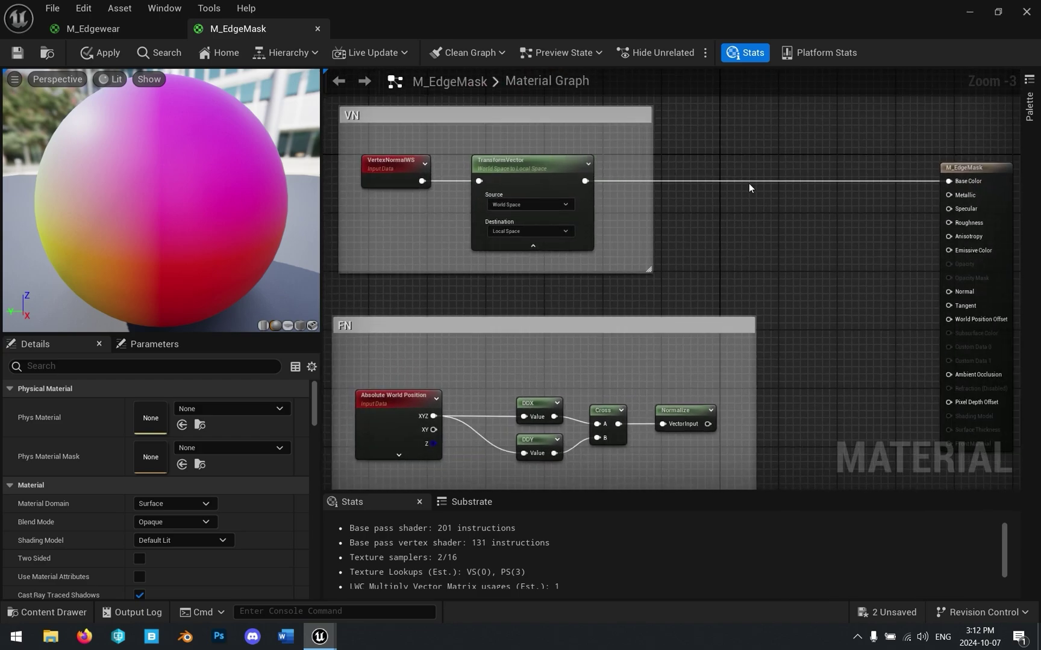
Step: Duplicate the World Space to Local Space TransformVector from VN and place the copy beside Normalize in FN
right_drag(726, 314, 752, 216)
right_drag(667, 254, 678, 358)
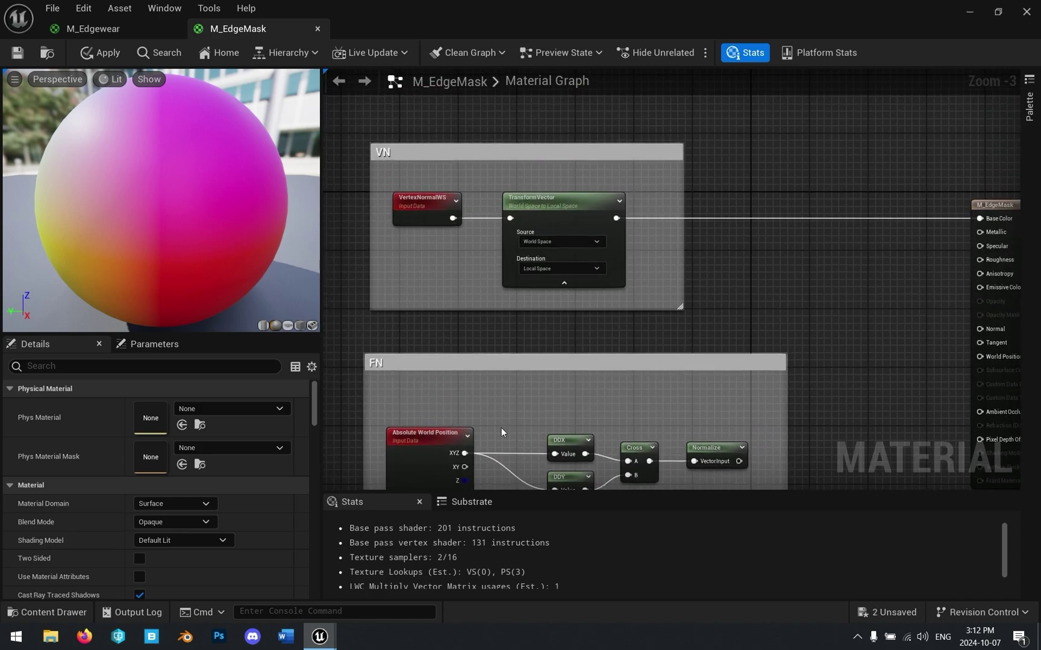
right_drag(733, 436, 669, 361)
click(514, 130)
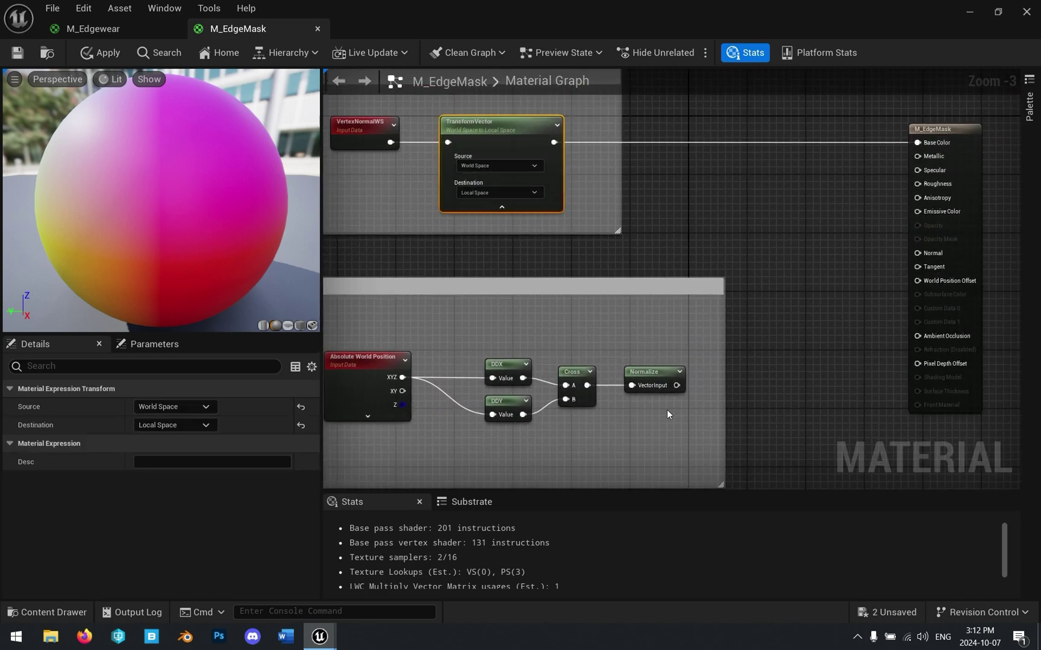
key(ctrl+v)
drag(729, 404, 766, 368)
right_drag(979, 223, 877, 209)
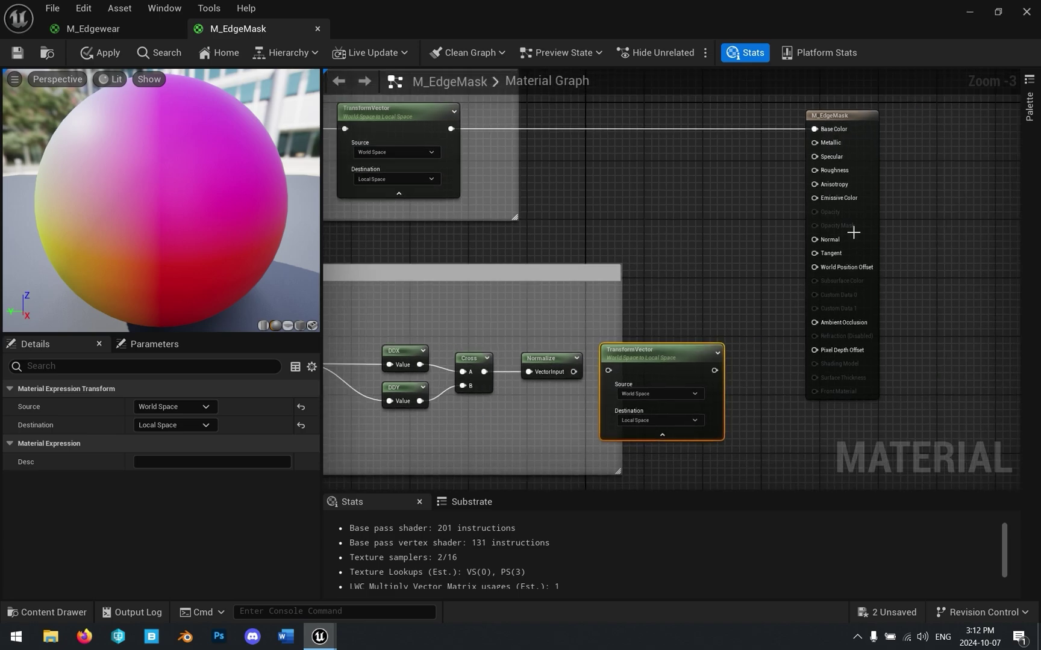
Step: Move the result node and the copied TransformVector further out, and feed the Normalize output into that TransformVector
drag(865, 129, 968, 124)
click(739, 236)
right_drag(493, 328, 719, 258)
drag(621, 289, 694, 288)
right_drag(616, 225, 817, 338)
right_drag(884, 347, 730, 264)
drag(561, 353, 675, 354)
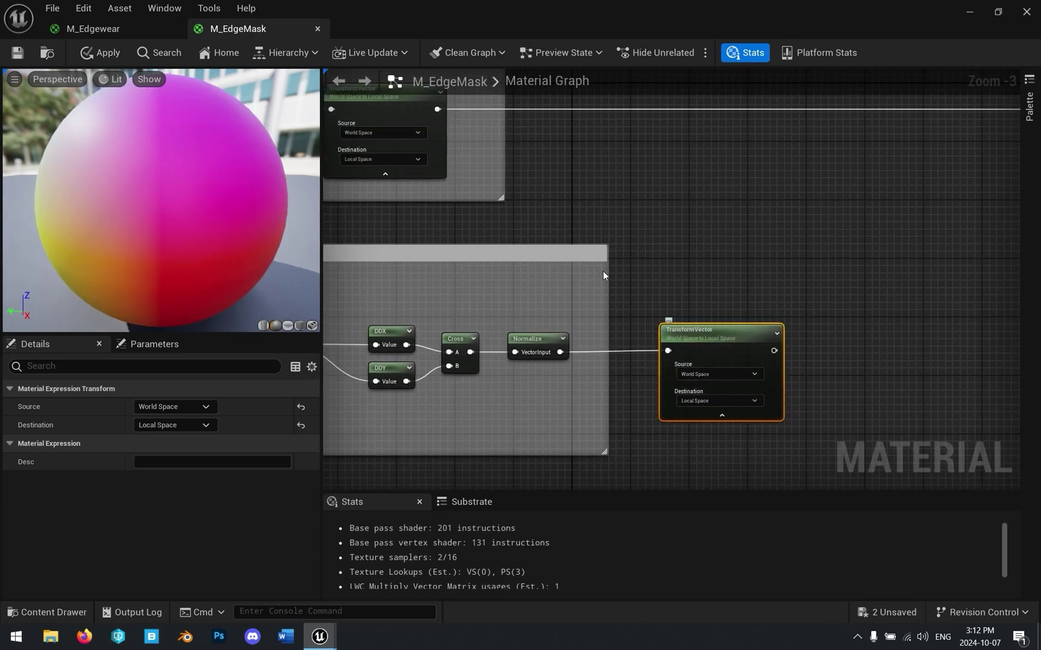
Step: Add a Distance node fed at input A by the VN TransformVector, and place it beyond the comment boxes
right_drag(602, 271, 774, 257)
right_drag(816, 299, 810, 272)
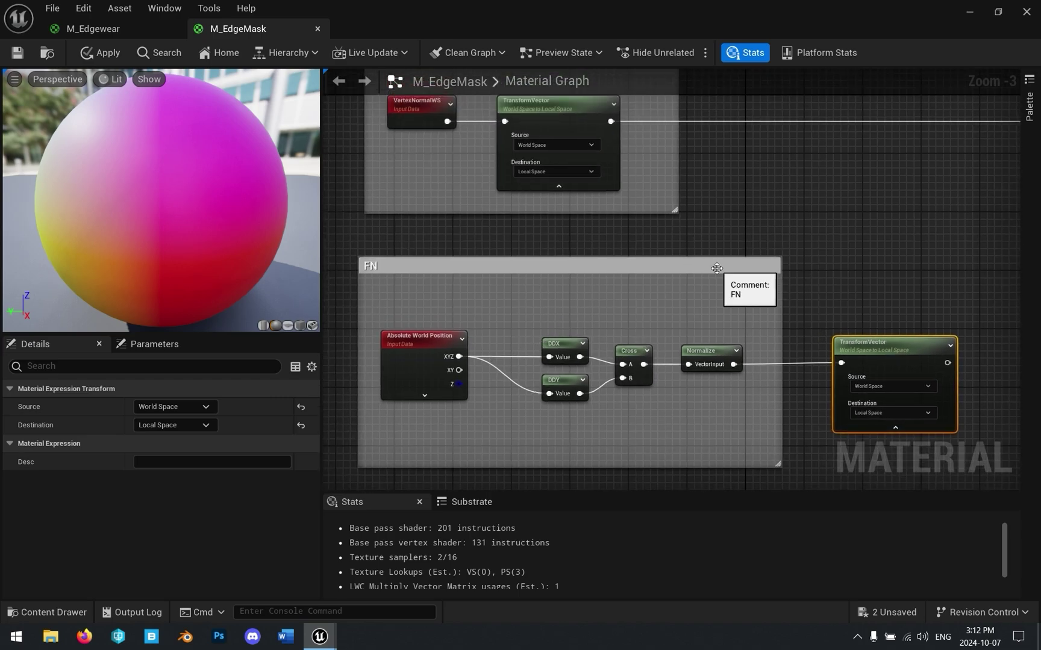
right_drag(843, 238, 782, 230)
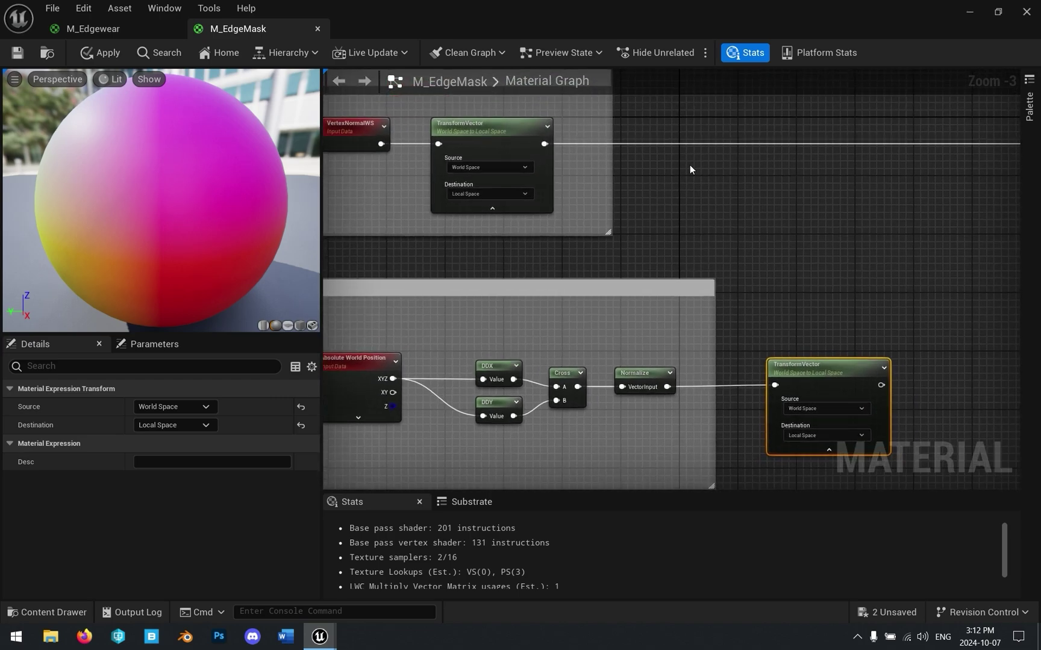
drag(545, 144, 762, 191)
text(dist)
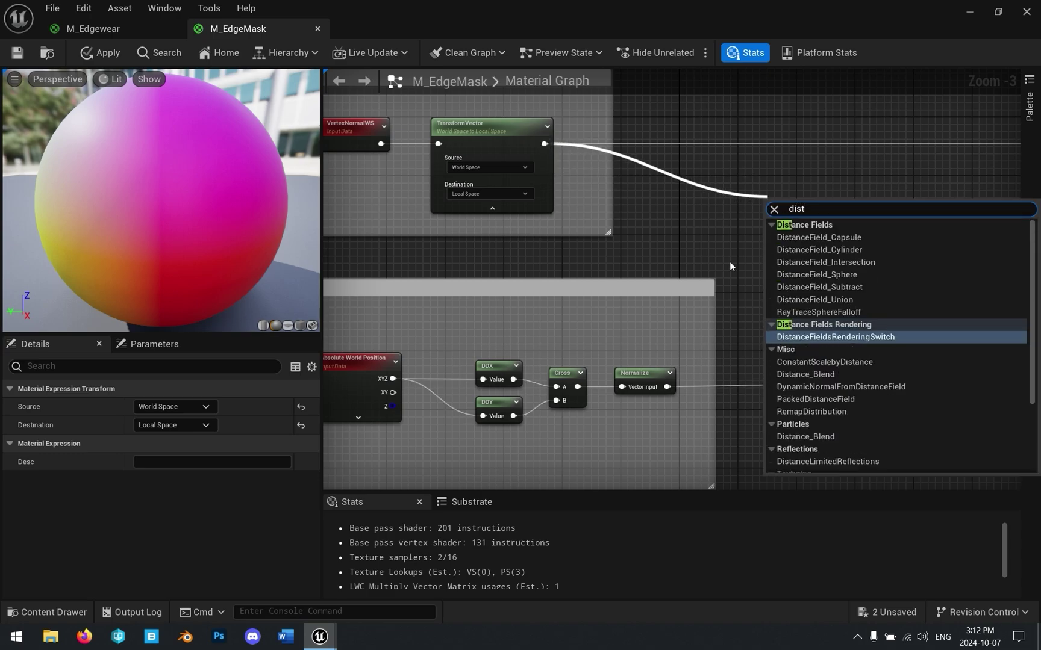
scroll(845, 368, down, 3)
click(820, 410)
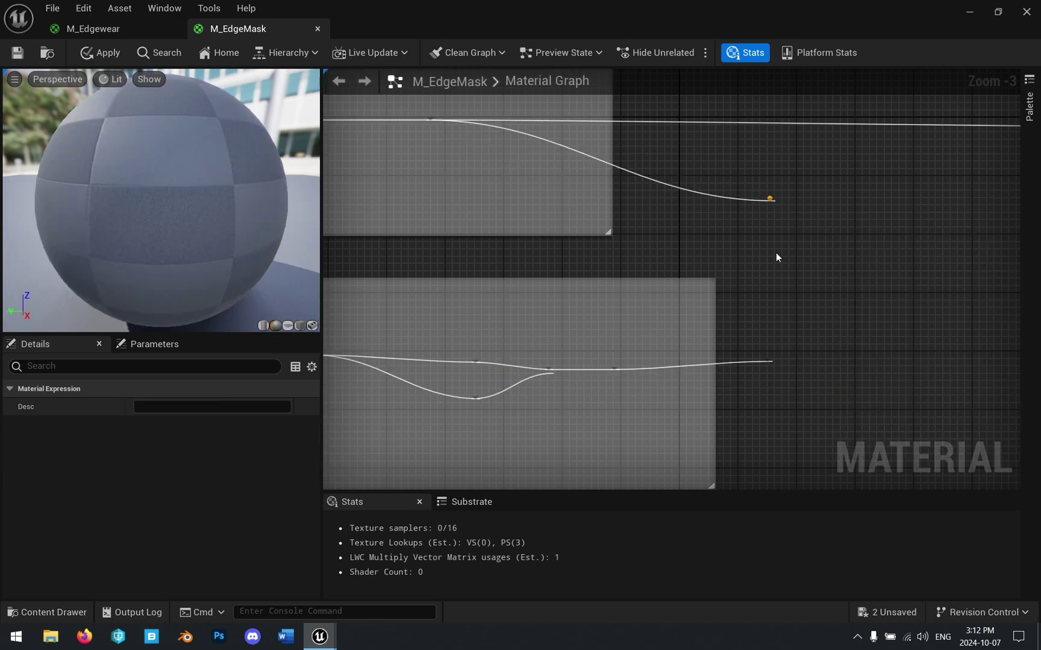
drag(805, 208, 843, 209)
Step: Connect the output of the FN TransformVector to input B of the Distance node
right_drag(854, 223, 970, 291)
drag(368, 113, 727, 285)
right_drag(835, 332, 795, 216)
drag(355, 210, 730, 450)
right_drag(979, 319, 788, 368)
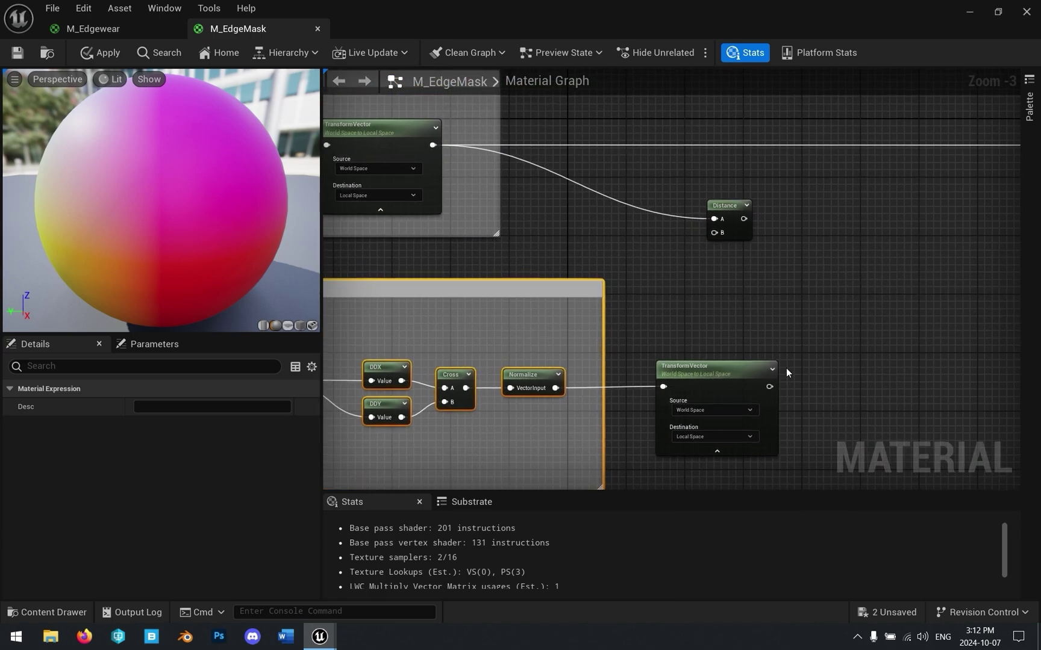
drag(769, 387, 721, 232)
right_drag(840, 222, 730, 332)
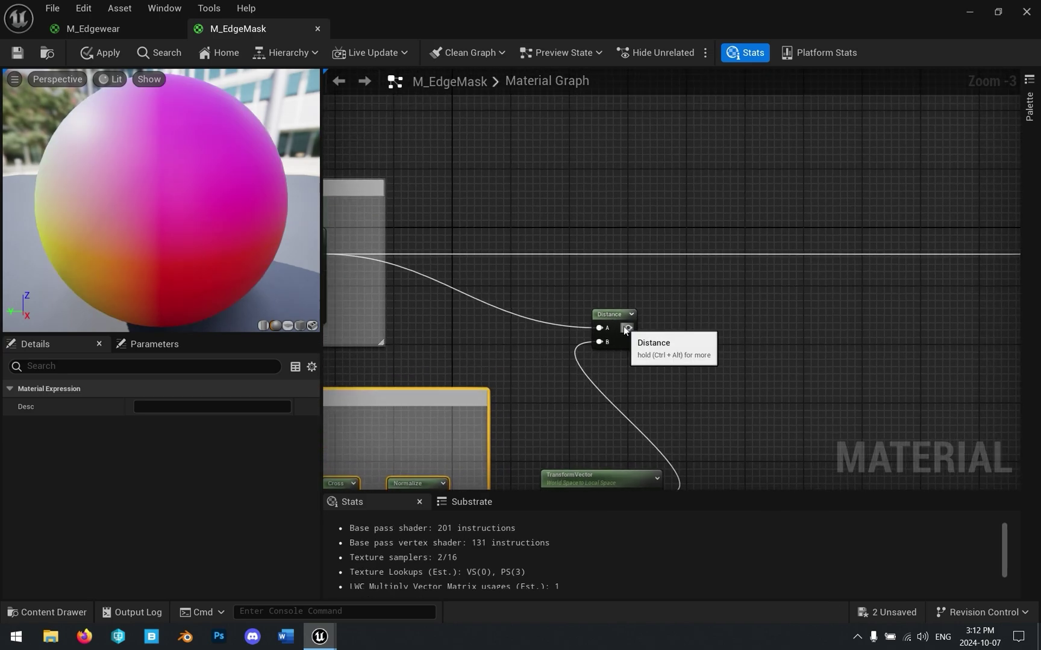
Step: Connect the Distance output to Base Color and save the material
drag(624, 327, 818, 253)
right_drag(553, 218, 767, 212)
click(17, 52)
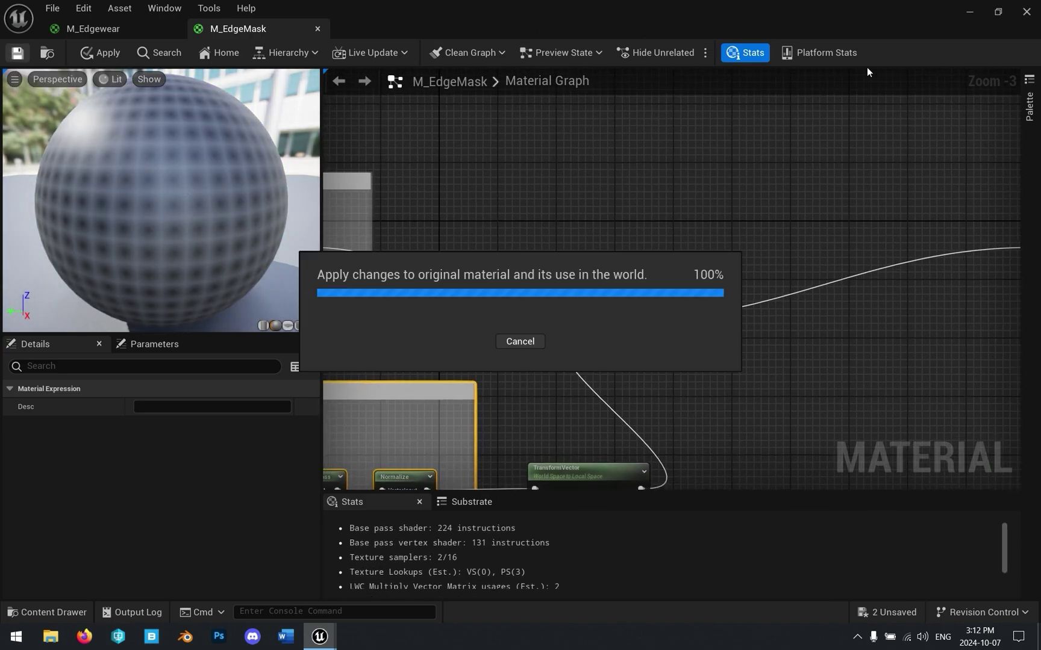
Step: Switch to the level and examine the Distance mask on the faces and edges of SM_ChamferCube
click(964, 15)
key(a)
right_drag(433, 294, 531, 280)
scroll(432, 294, down, 3)
key(q)
scroll(464, 318, up, 1)
right_drag(465, 318, 462, 278)
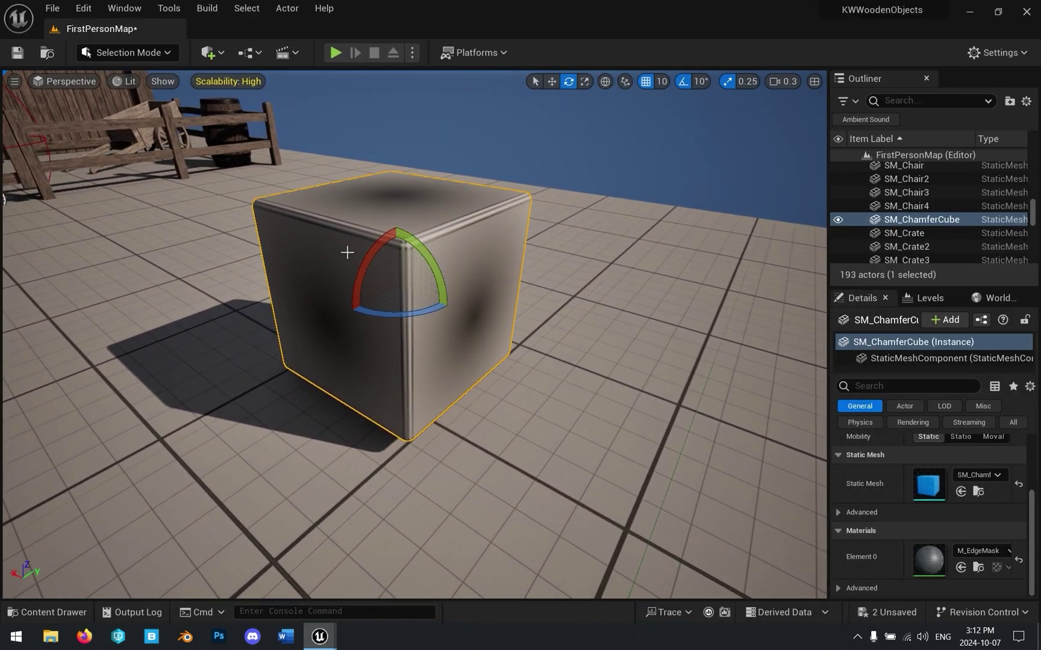
key(Escape)
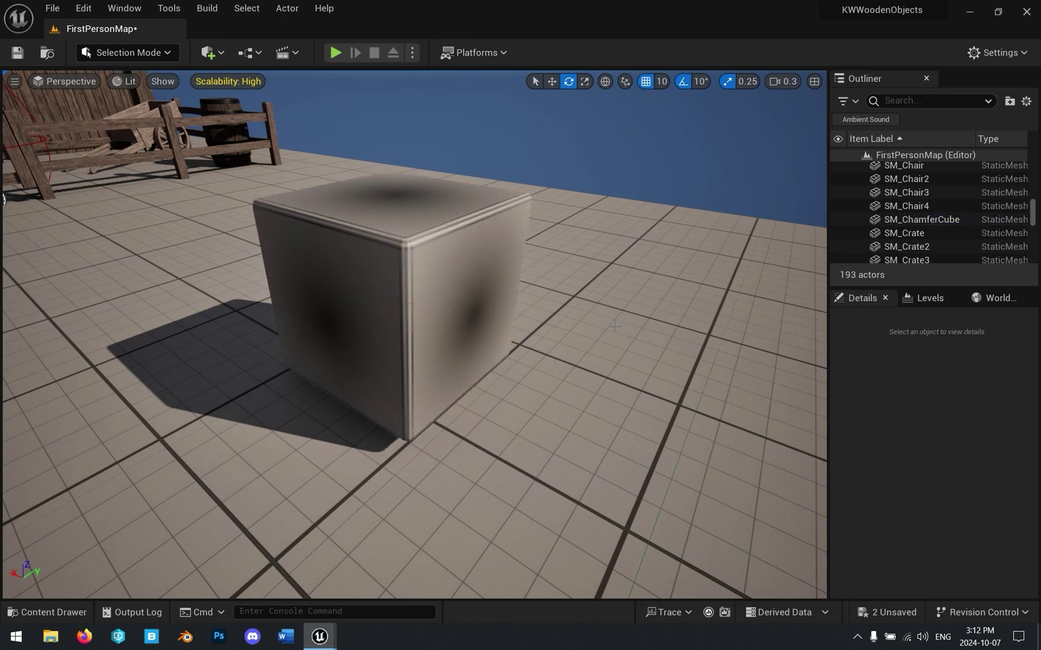
right_drag(613, 326, 592, 306)
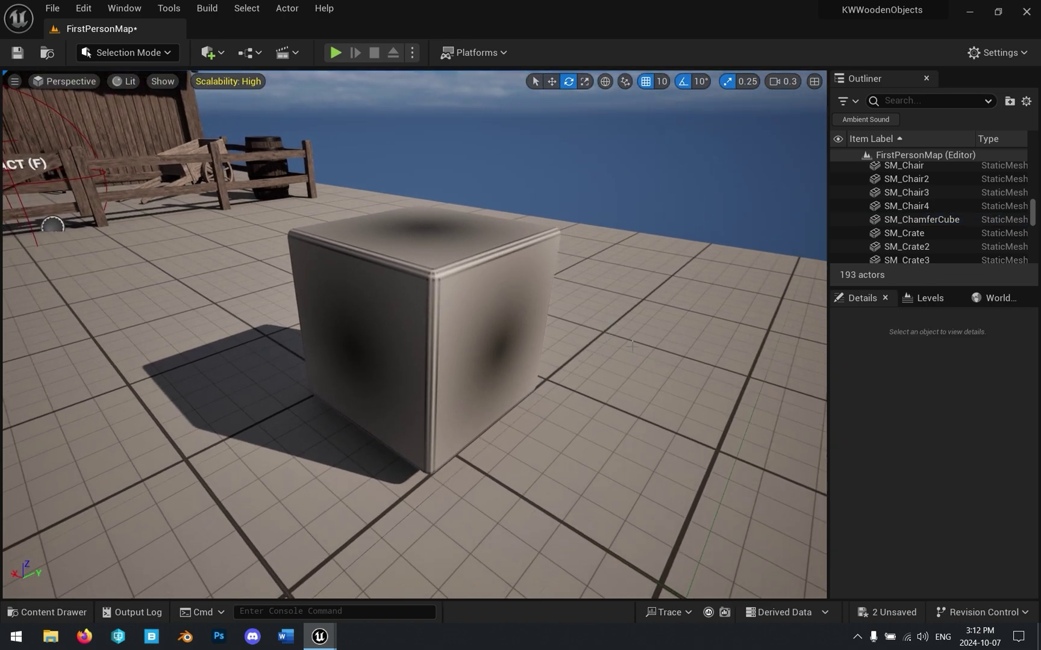
Step: Try rotating SM_ChamferCube in the level, and undo the rotation
click(493, 357)
mouse_move(405, 280)
mouse_down()
mouse_move(380, 307)
mouse_move(409, 274)
mouse_move(396, 289)
mouse_up()
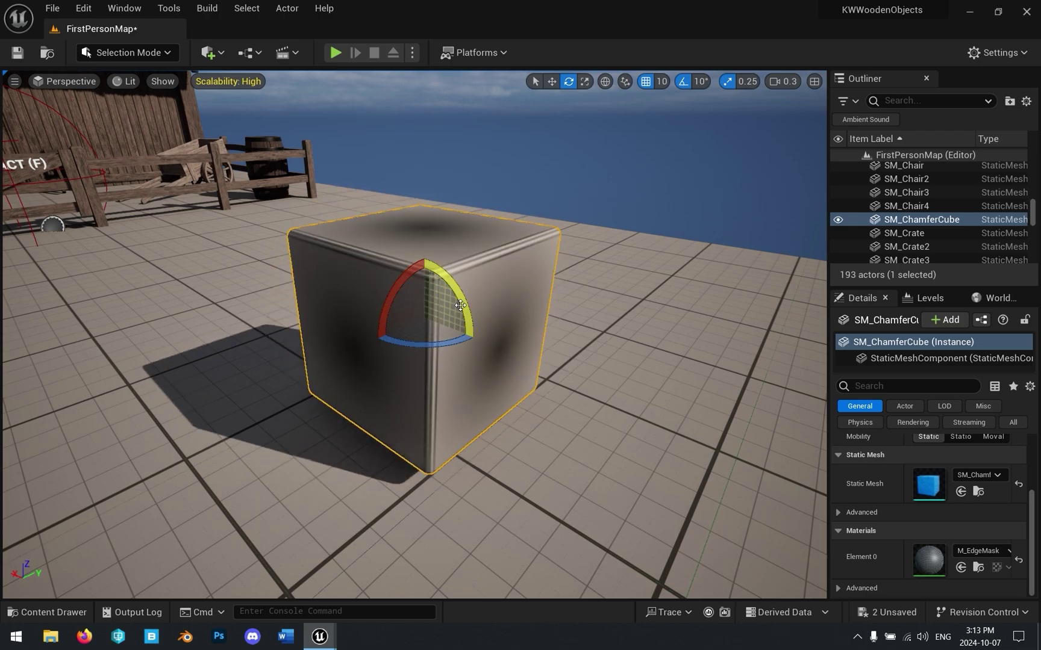
mouse_move(461, 293)
mouse_down()
mouse_move(469, 318)
mouse_move(469, 309)
mouse_up()
key(ctrl+z)
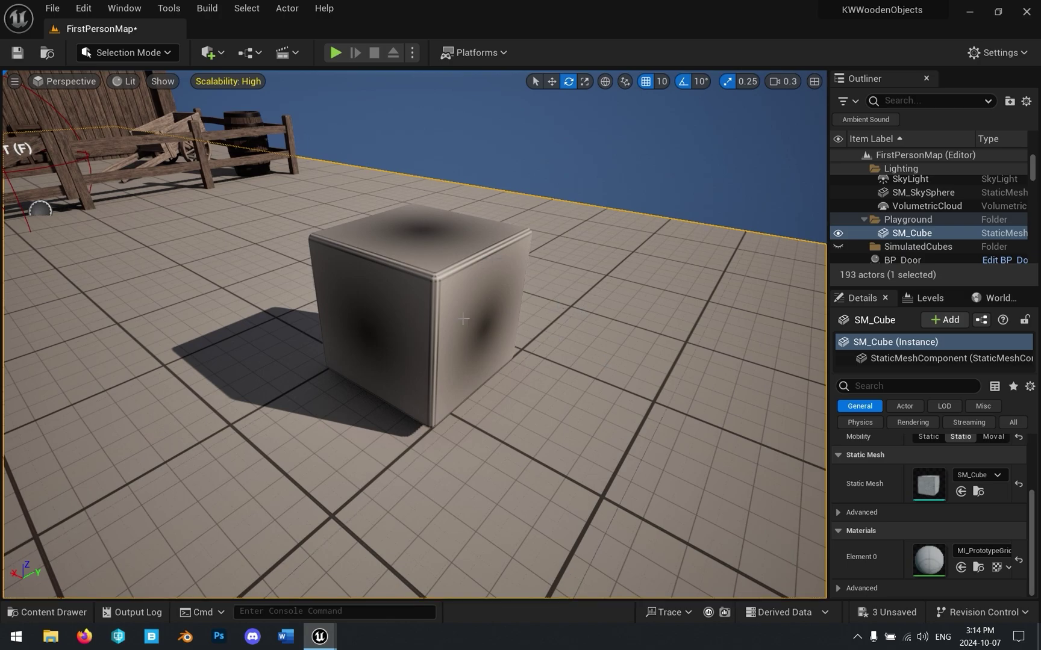
Step: Examine the mask's gradients and bevelled edges on the chamfered cube from several distances and angles
mouse_move(447, 329)
right_down()
mouse_move(481, 316)
mouse_move(445, 307)
mouse_move(447, 328)
right_up()
scroll(447, 328, down, 1)
key(w)
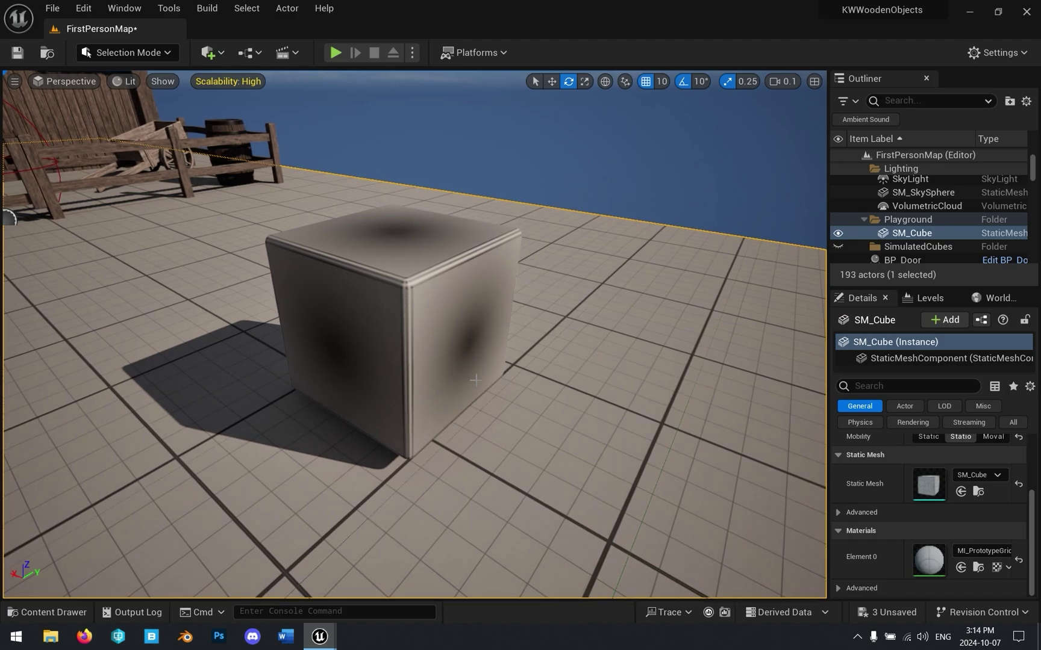
right_drag(487, 363, 422, 346)
scroll(488, 363, up, 2)
key(a)
scroll(458, 373, down, 1)
key(s)
key(w)
key(s)
key(w)
scroll(425, 350, down, 1)
click(467, 240)
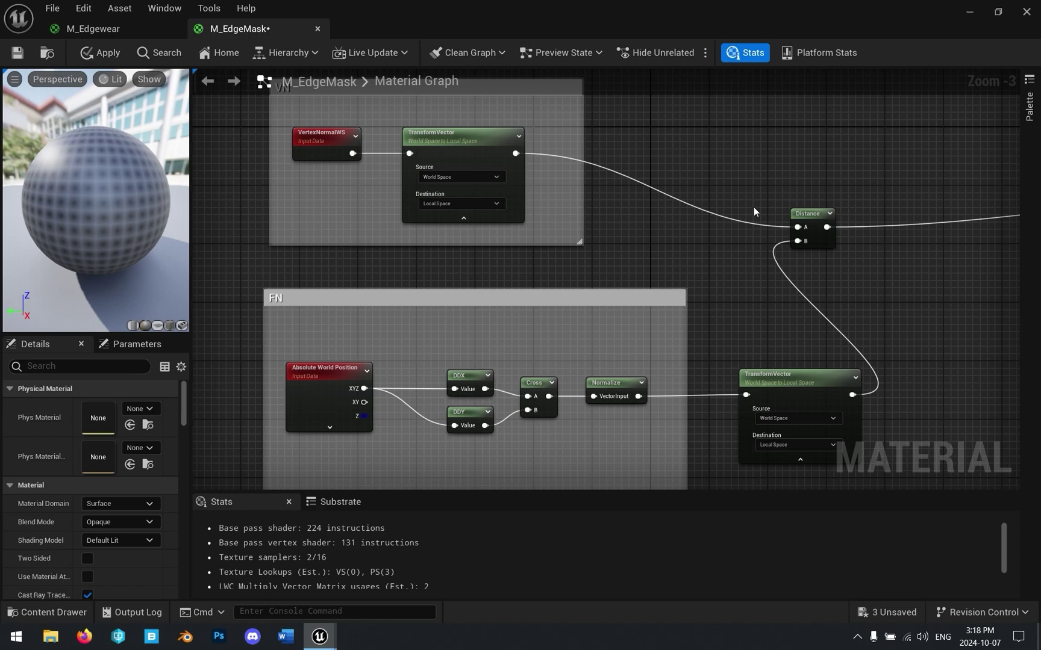
Step: Group the VN and FN comments, the TransformVector copy and the Distance node in a comment named Edge Mask
scroll(753, 207, down, 2)
drag(433, 95, 868, 399)
key(c)
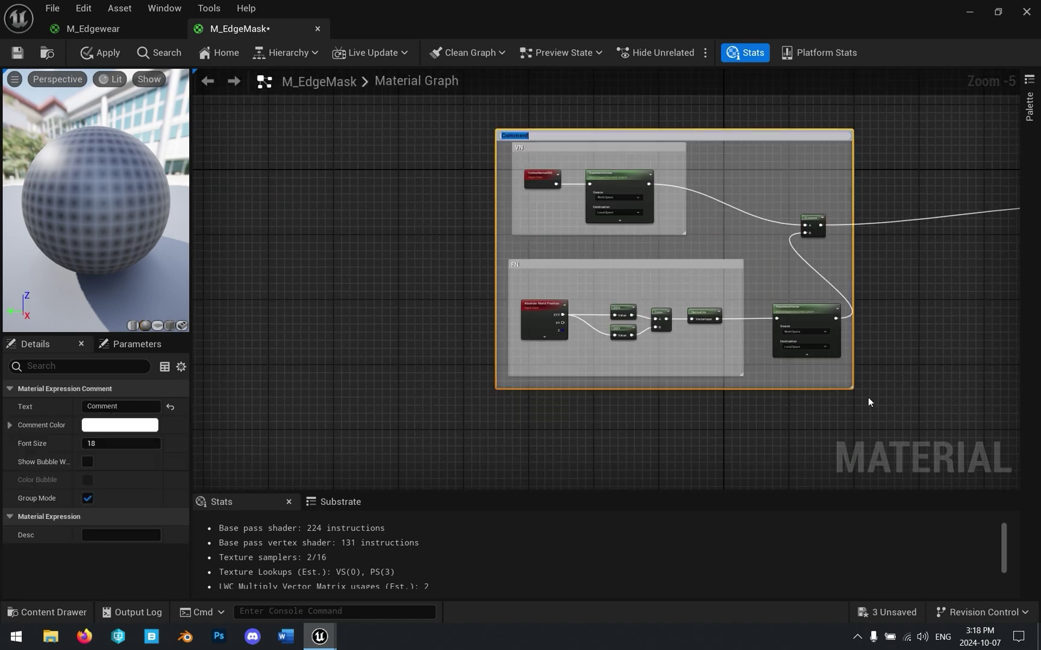
text(Edge Mask)
key(Return)
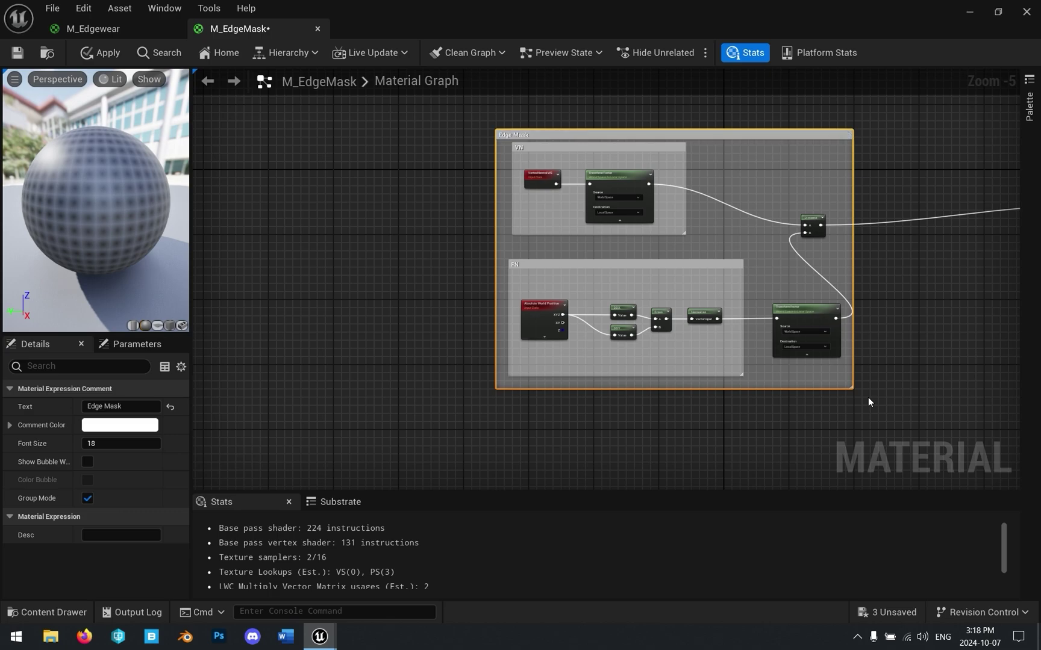
Step: Move the M_EdgeMask result node slightly further out and lower, in line with the Distance output
right_drag(947, 238, 721, 270)
click(721, 270)
scroll(721, 270, up, 1)
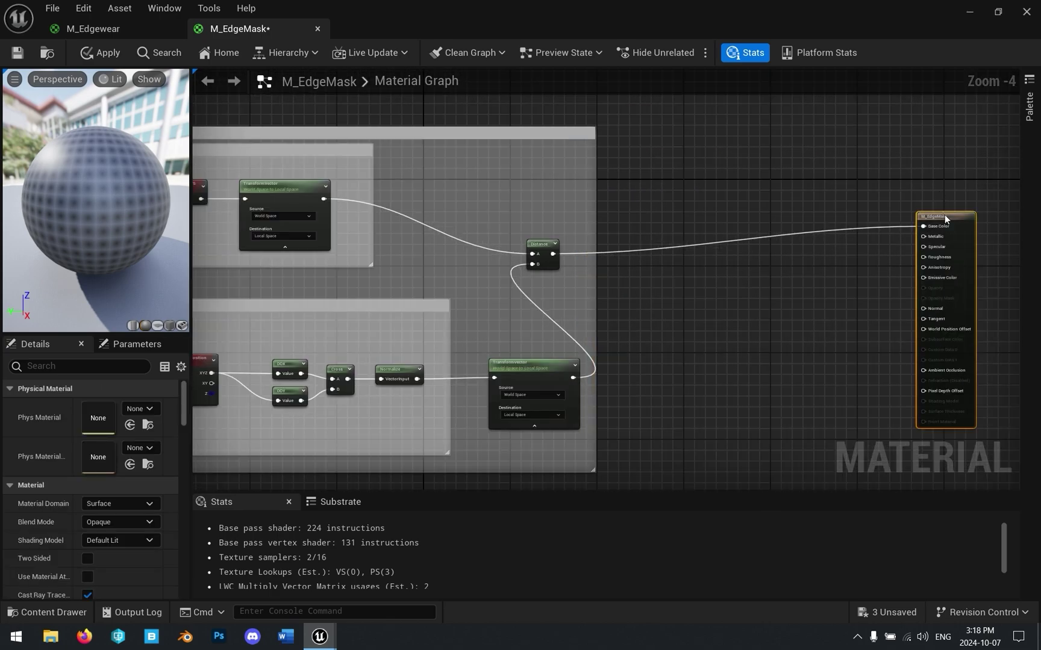
drag(945, 215, 968, 244)
click(903, 227)
Step: Bring a brown wood texture from the content browser into the graph as a Texture Sample above the Distance wire
right_drag(845, 230, 721, 236)
key(ctrl+space)
drag(619, 430, 623, 166)
scroll(656, 232, up, 2)
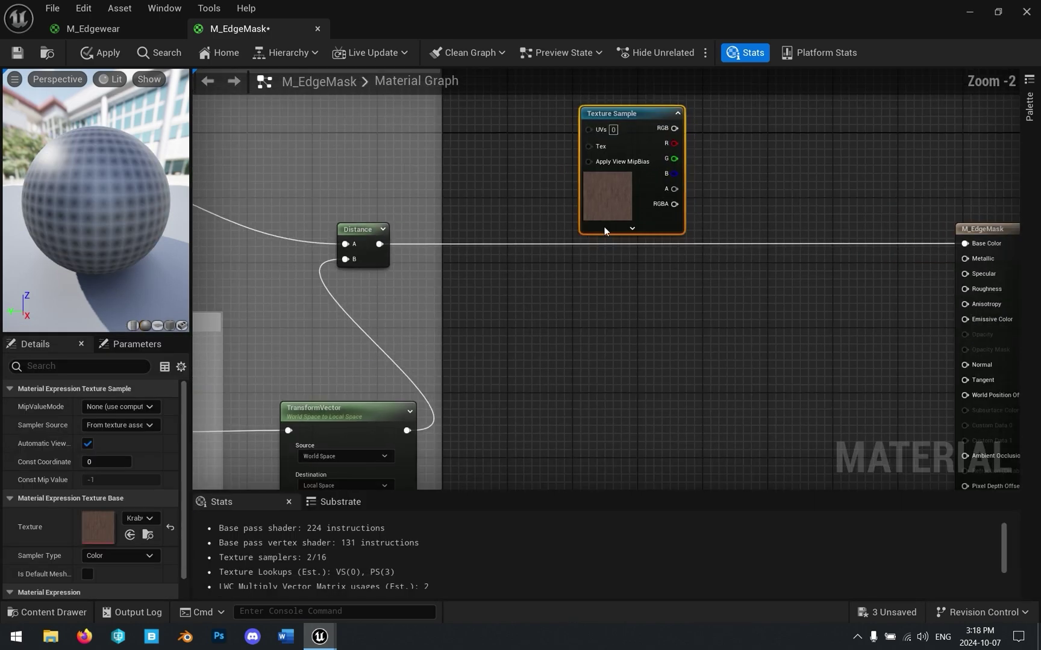
click(759, 290)
Step: Add a LinearInterpolate node fed at input A by the Texture Sample's RGB output
right_drag(674, 128, 648, 182)
drag(647, 182, 694, 203)
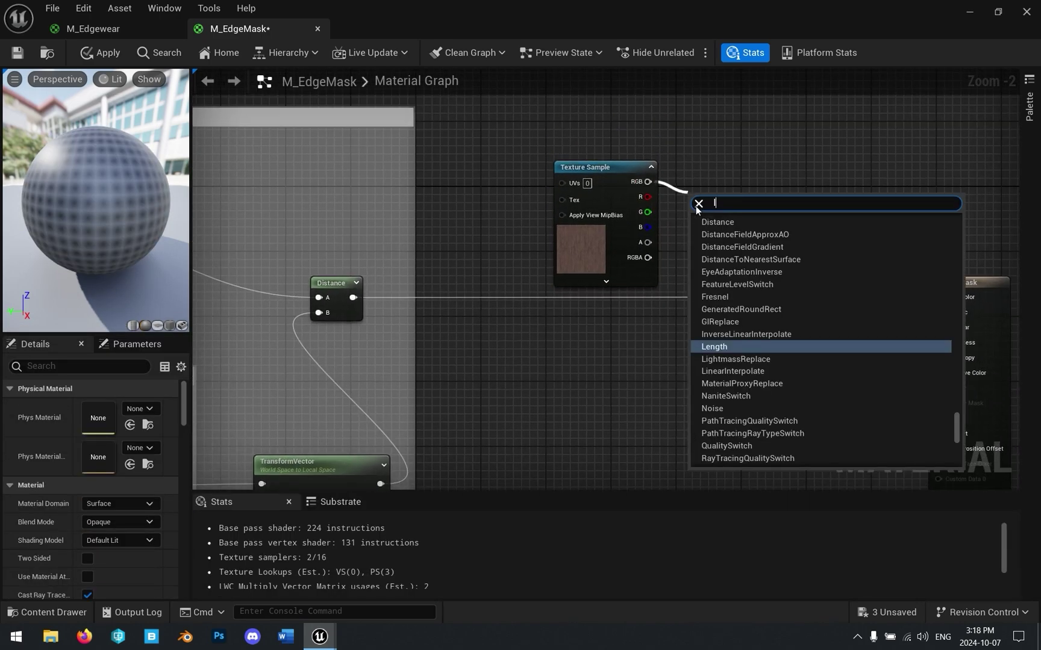
text(linear)
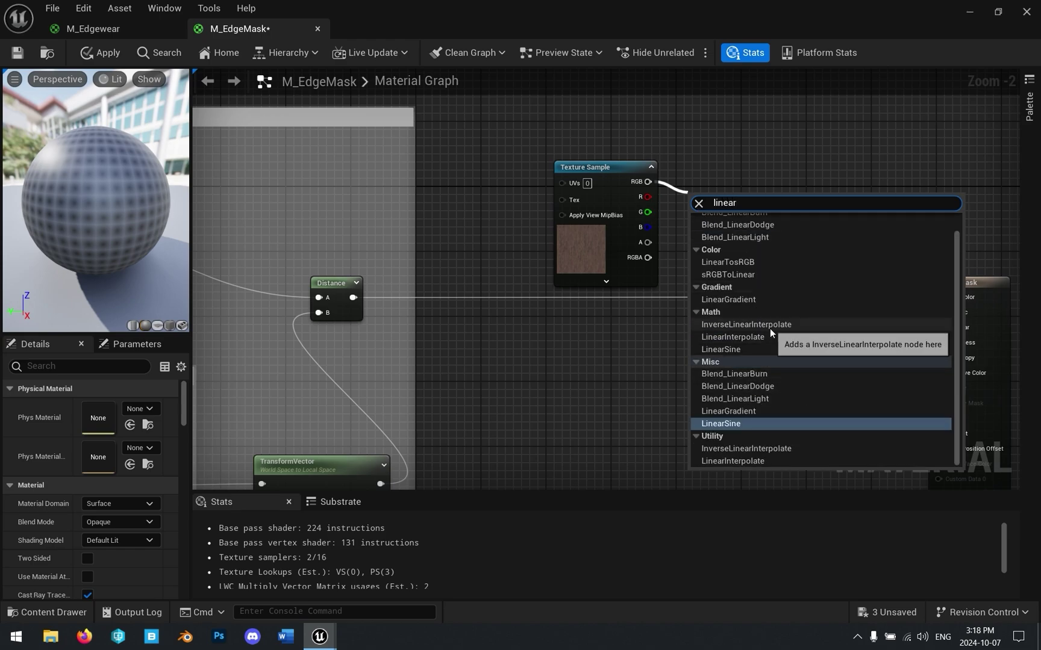
click(764, 337)
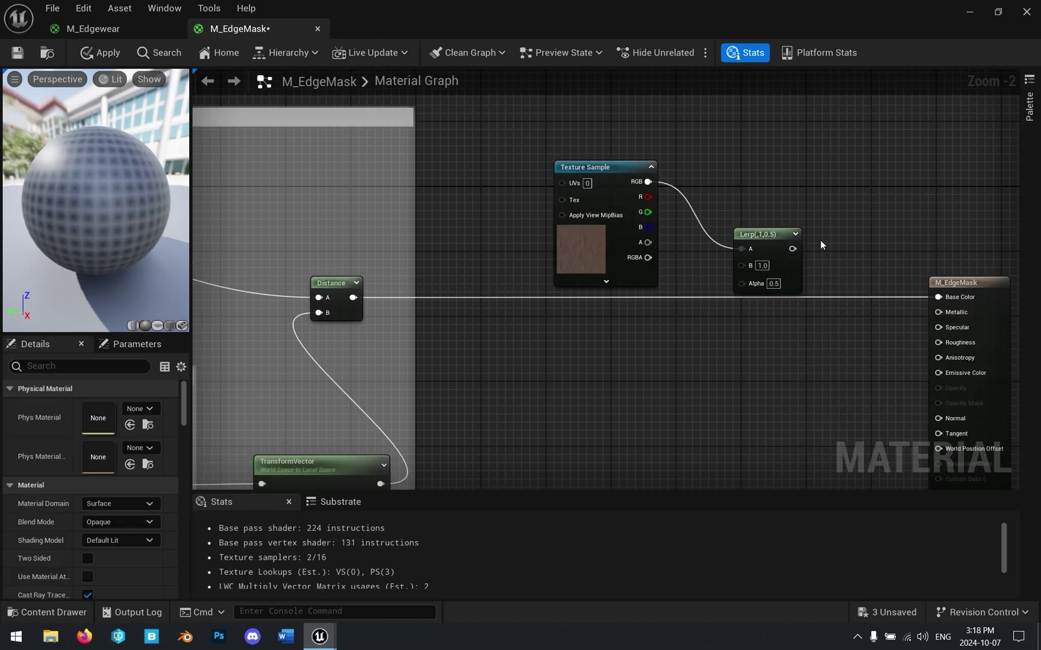
Step: Spread the Texture Sample and Lerp nodes apart and move both higher above the Distance wire, leaving room between them
right_drag(627, 309, 627, 274)
drag(598, 239, 503, 190)
right_drag(780, 200, 780, 272)
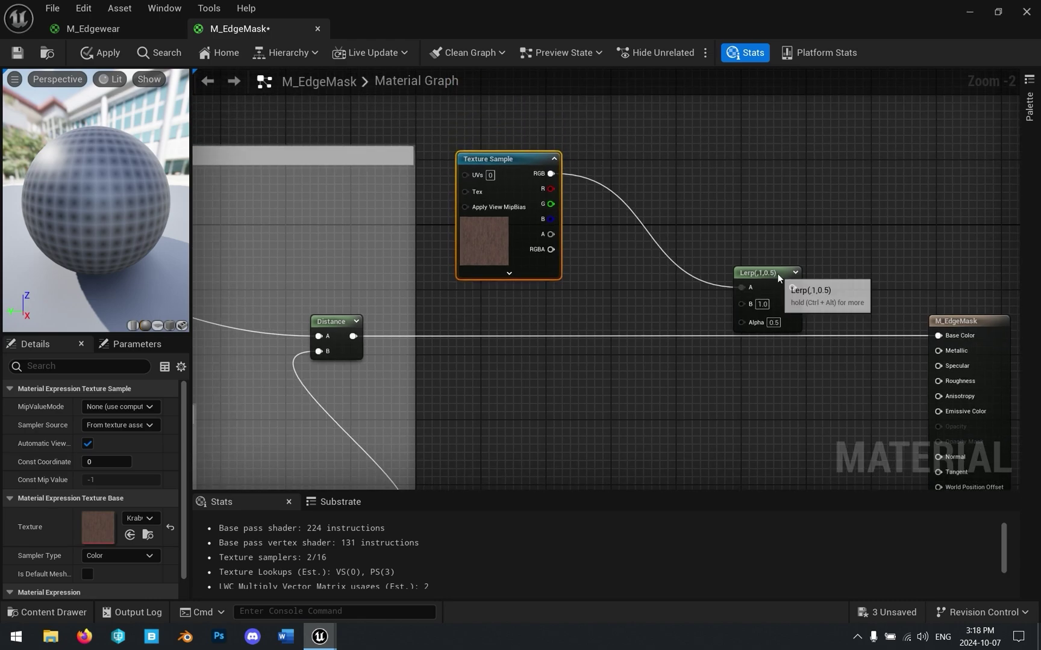
drag(780, 272, 812, 263)
click(804, 183)
click(489, 224)
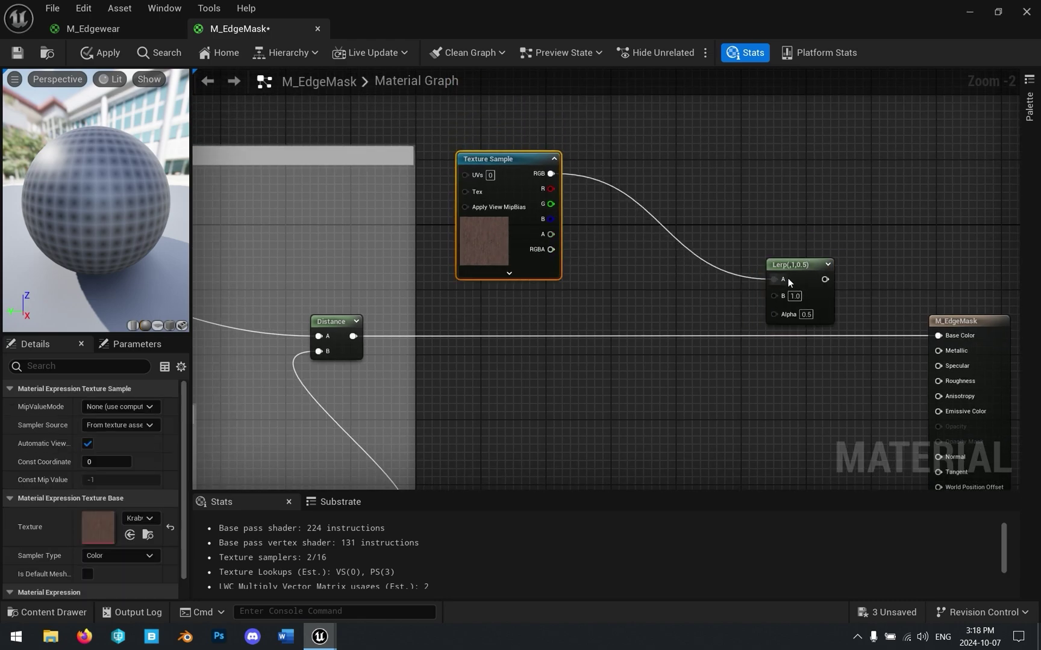
right_drag(577, 258, 674, 244)
drag(634, 238, 633, 181)
right_drag(661, 228, 599, 350)
drag(841, 369, 950, 208)
Step: Duplicate the wood Texture Sample below the original and feed the copy's RGB output into input A of a new Multiply node
click(504, 286)
key(ctrl+c)
key(ctrl+v)
drag(723, 358, 636, 368)
text(multiply)
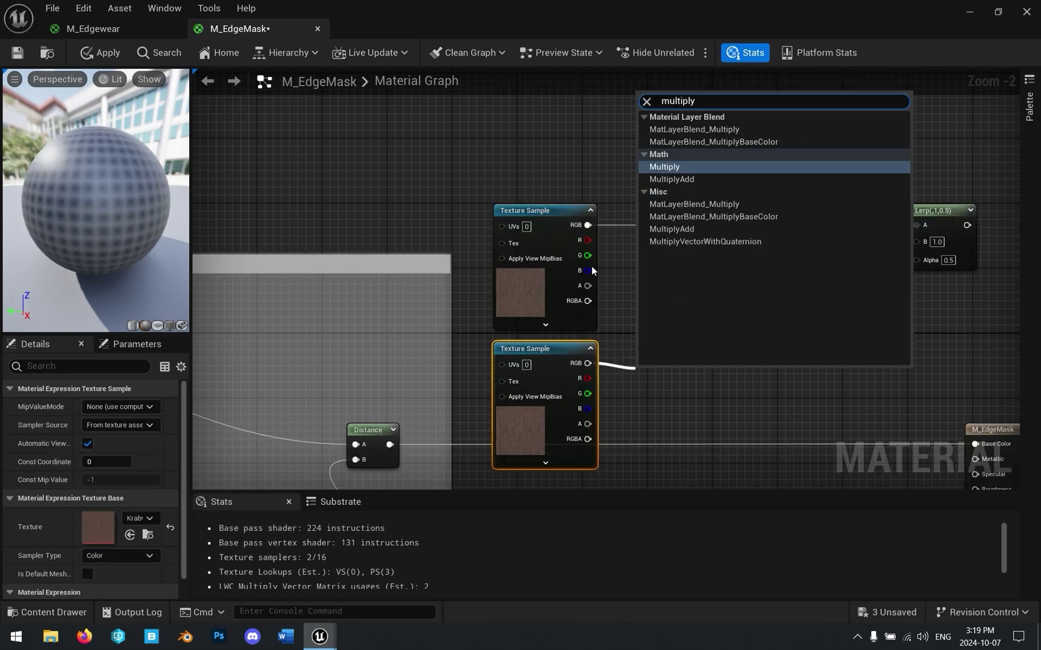
click(664, 167)
drag(660, 314, 731, 287)
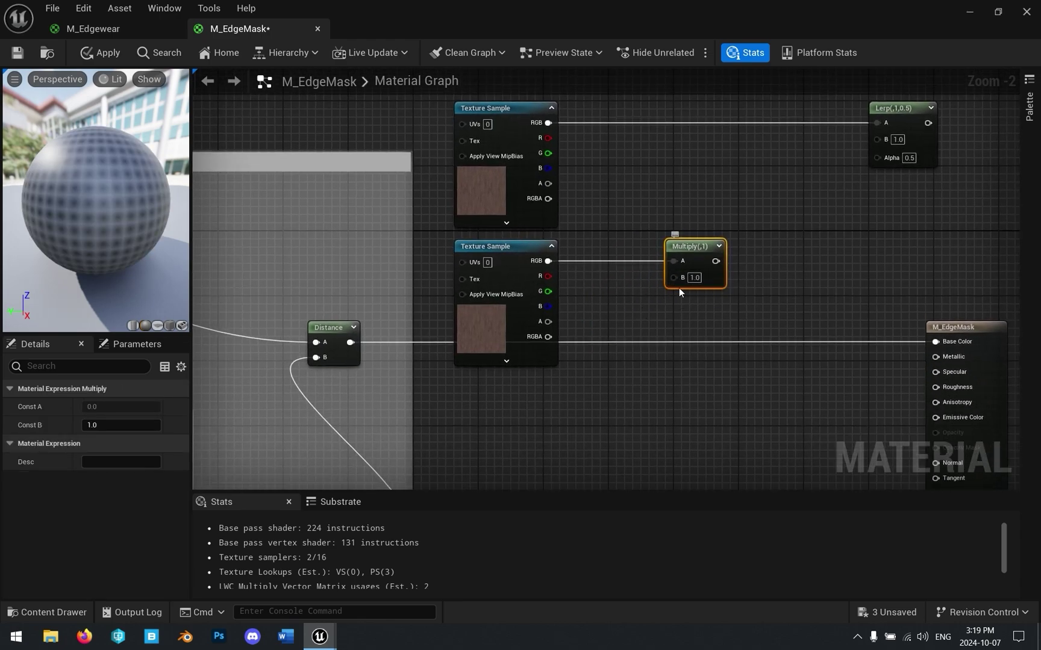
Step: Add a Constant3Vector below the textures, connect it to Multiply's B input, and feed Multiply into Lerp's B input
click(582, 406)
drag(628, 423, 673, 276)
drag(583, 407, 520, 383)
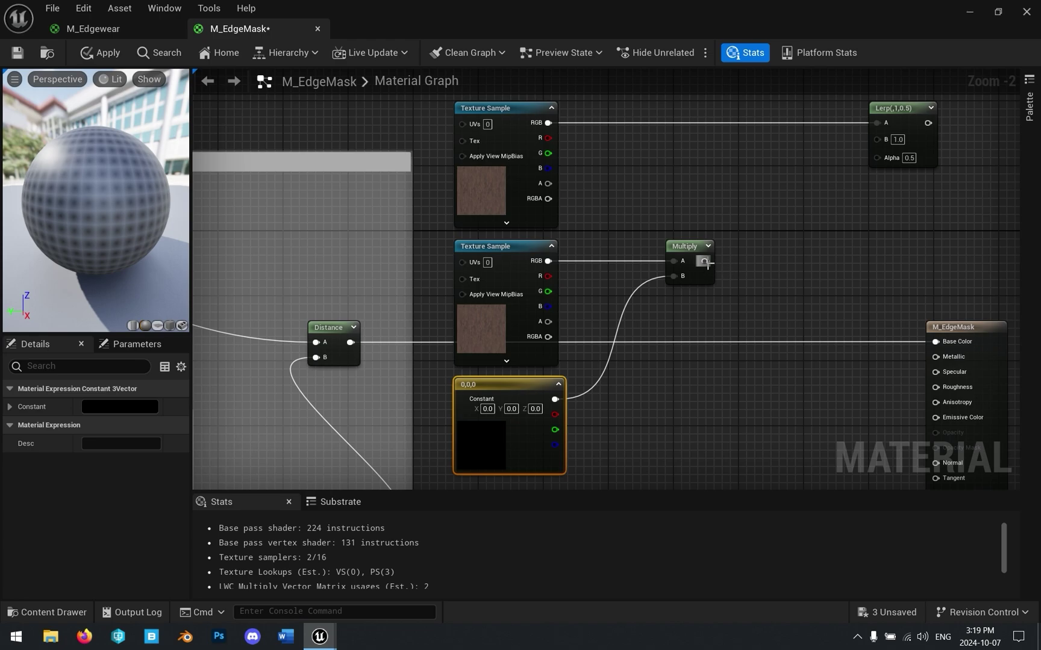
drag(704, 262, 876, 139)
Step: Examine the texture samples, colour constant and Multiply feeding the Lerp, along with the Distance wire into Base Color
click(783, 271)
right_drag(784, 270, 697, 323)
scroll(570, 279, down, 2)
drag(441, 163, 742, 452)
click(755, 251)
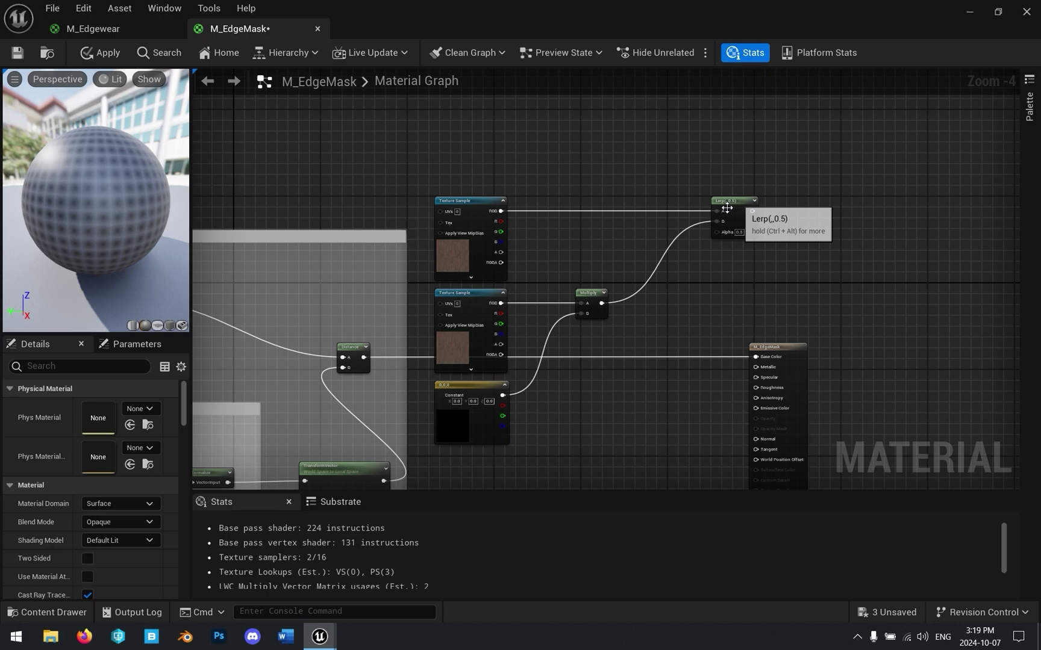
click(461, 259)
click(461, 340)
click(472, 423)
click(735, 301)
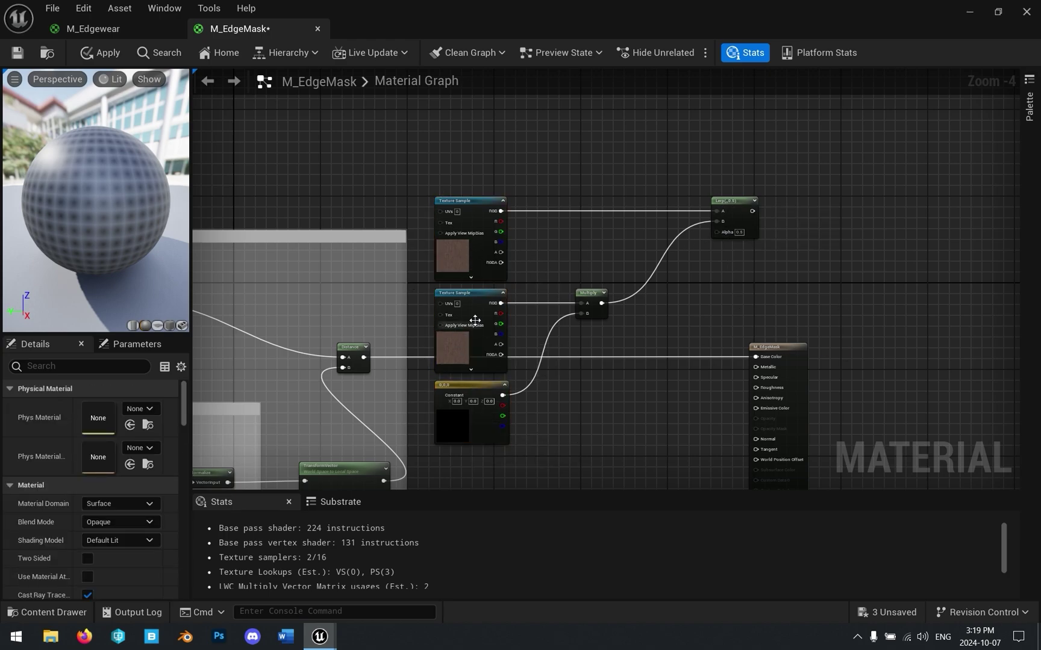
drag(371, 358, 757, 357)
drag(465, 177, 642, 438)
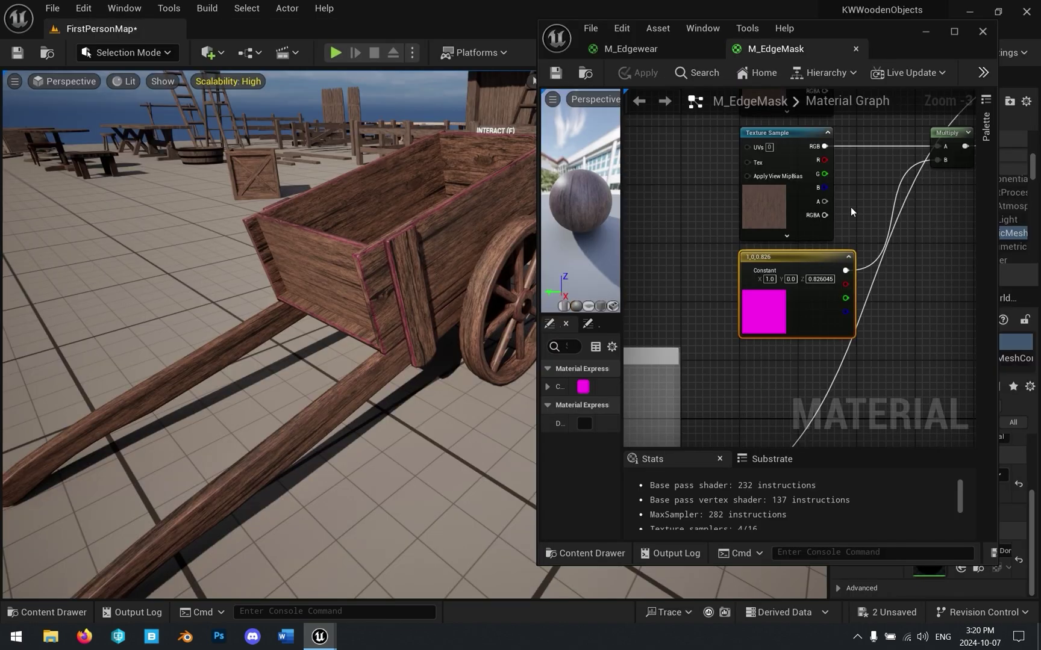
Step: Examine the magenta-tinted edges on the wooden cart in the level
right_drag(891, 291, 891, 245)
drag(760, 279, 753, 277)
mouse_move(287, 179)
right_down()
mouse_move(295, 158)
mouse_move(297, 185)
mouse_move(311, 164)
mouse_move(352, 157)
mouse_move(301, 171)
right_up()
key(w)
key(a)
key(d)
key(s)
Step: Set the Constant3Vector edge colour to black (0, 0, 0) and save the material
double_click(770, 275)
drag(670, 344, 669, 455)
click(667, 601)
click(555, 74)
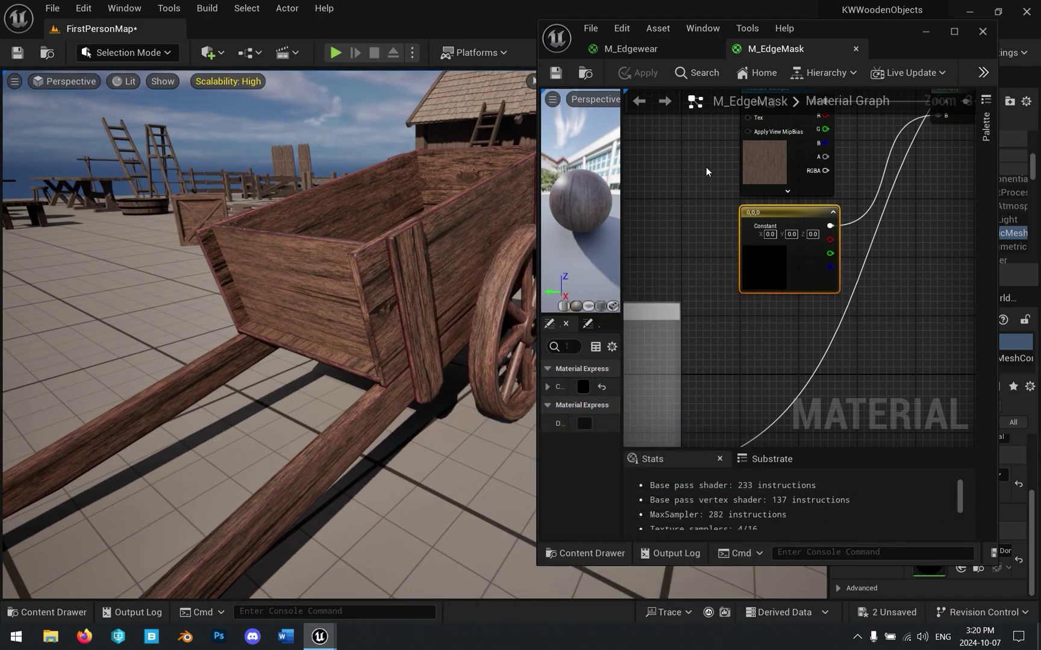
Step: Examine the edge colouring on the wooden cart and trace the Distance output through the material graph
right_drag(364, 291, 363, 306)
click(423, 379)
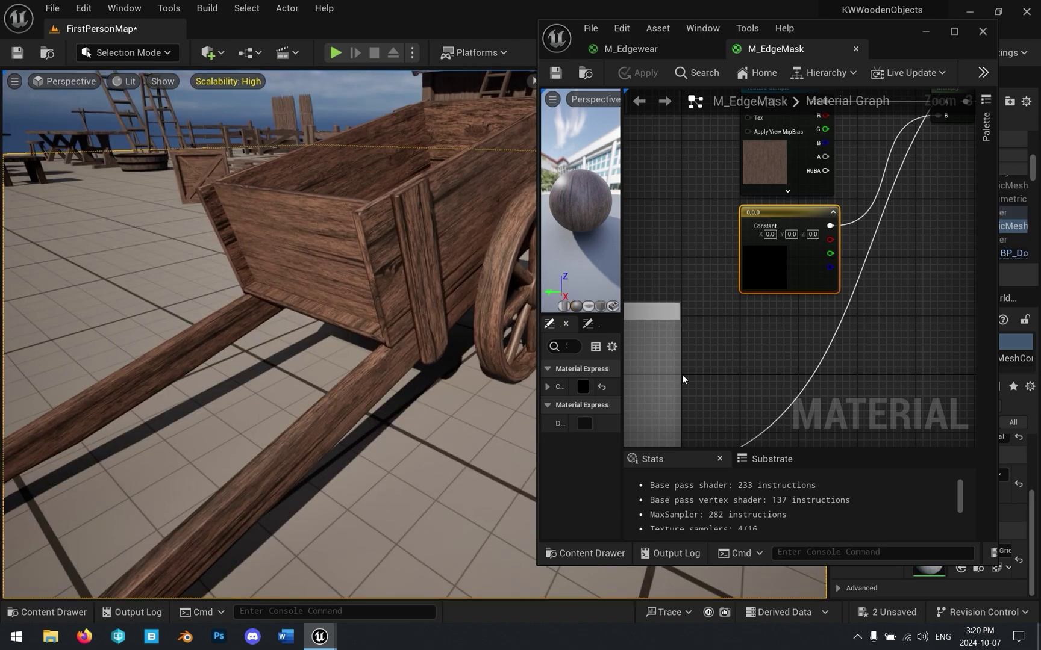
key(s)
right_drag(434, 338, 427, 319)
scroll(838, 352, down, 3)
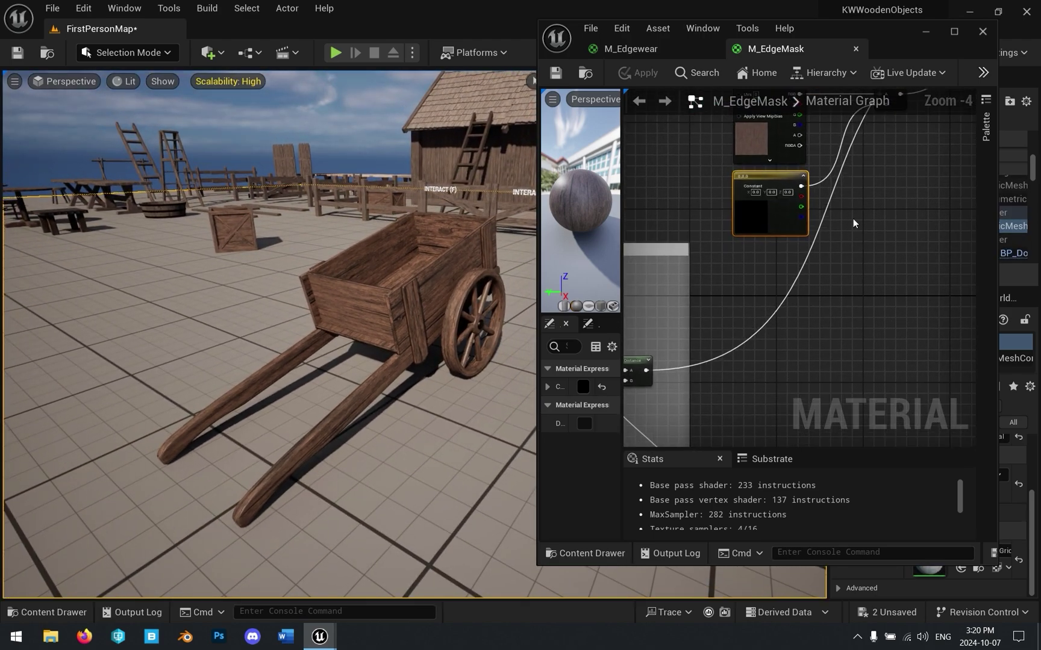
scroll(843, 253, down, 1)
right_drag(945, 248, 840, 246)
scroll(760, 264, up, 1)
right_drag(760, 264, 822, 325)
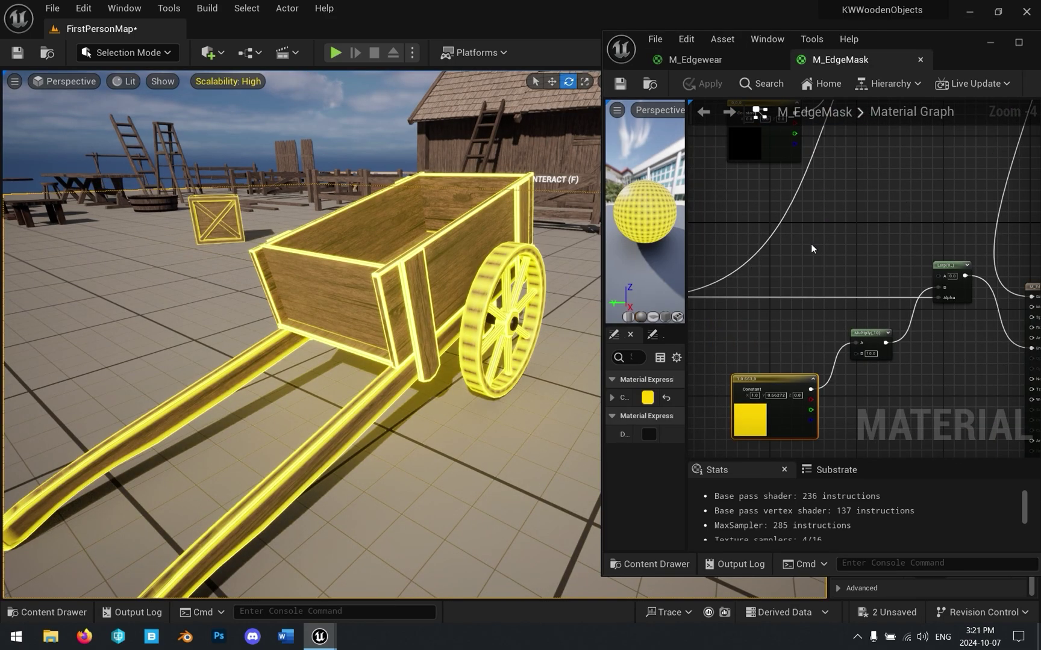
right_drag(826, 312, 934, 250)
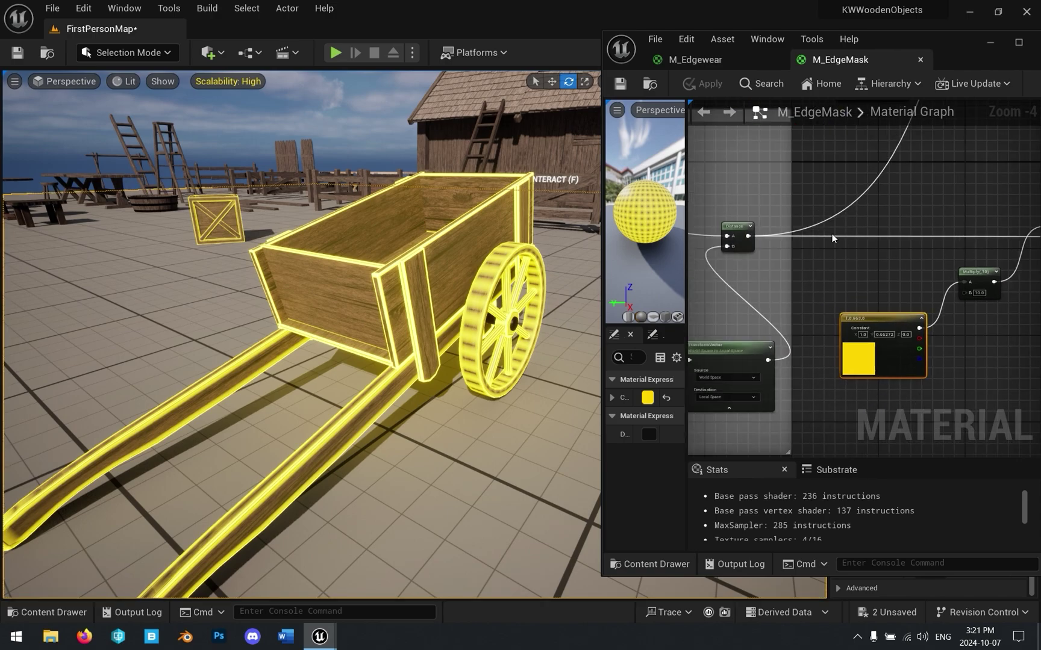
Step: Examine how the Distance output and the multiplied edge colour feed the Lerp connected to Emissive Color
right_drag(753, 211, 886, 227)
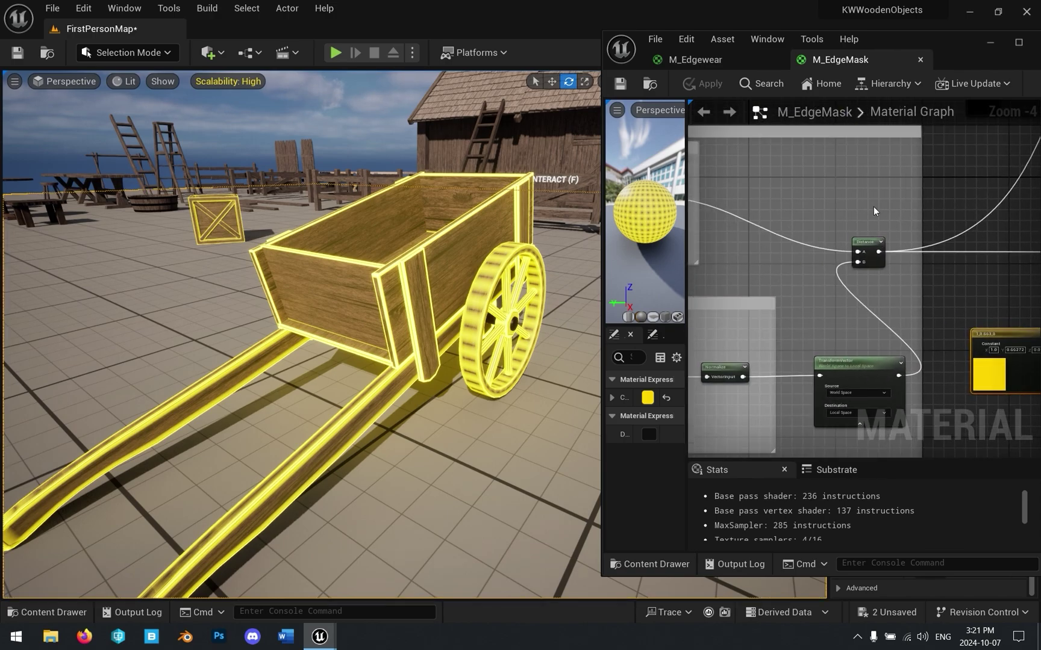
right_drag(953, 231, 671, 215)
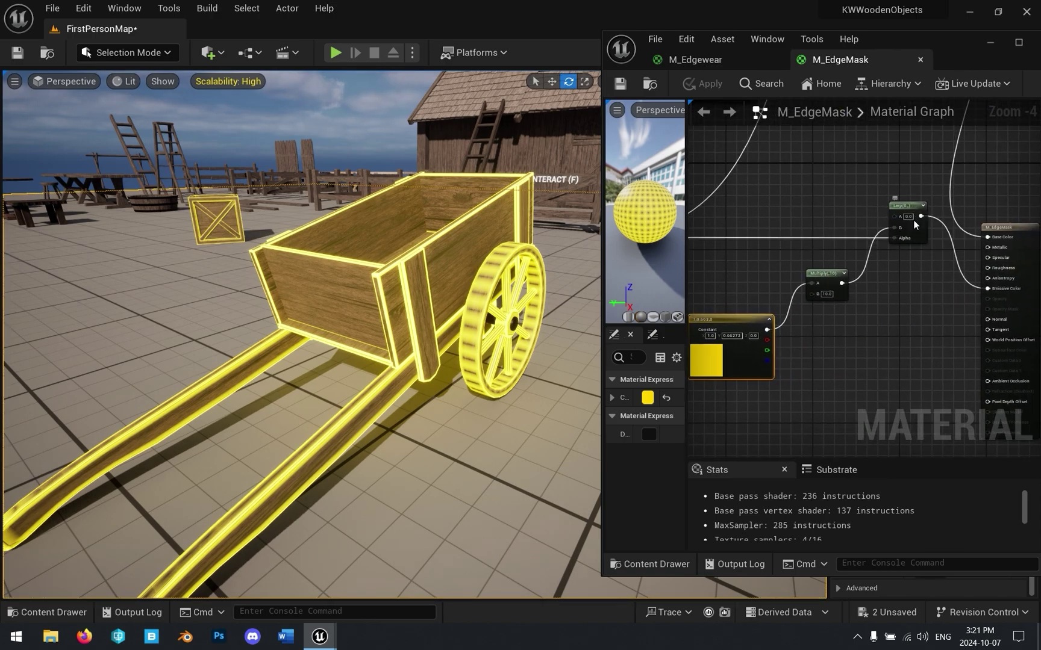
click(920, 215)
right_drag(753, 293, 797, 283)
drag(787, 278, 867, 316)
scroll(940, 196, up, 3)
right_drag(940, 196, 865, 230)
mouse_move(698, 361)
right_down()
mouse_move(748, 311)
mouse_move(843, 265)
right_up()
mouse_move(773, 313)
right_down()
mouse_move(792, 235)
mouse_move(782, 279)
right_up()
Step: Reposition the Multiply node lower in the graph, beside the yellow edge-colour constant
click(950, 203)
drag(949, 203, 933, 323)
right_drag(965, 326, 845, 316)
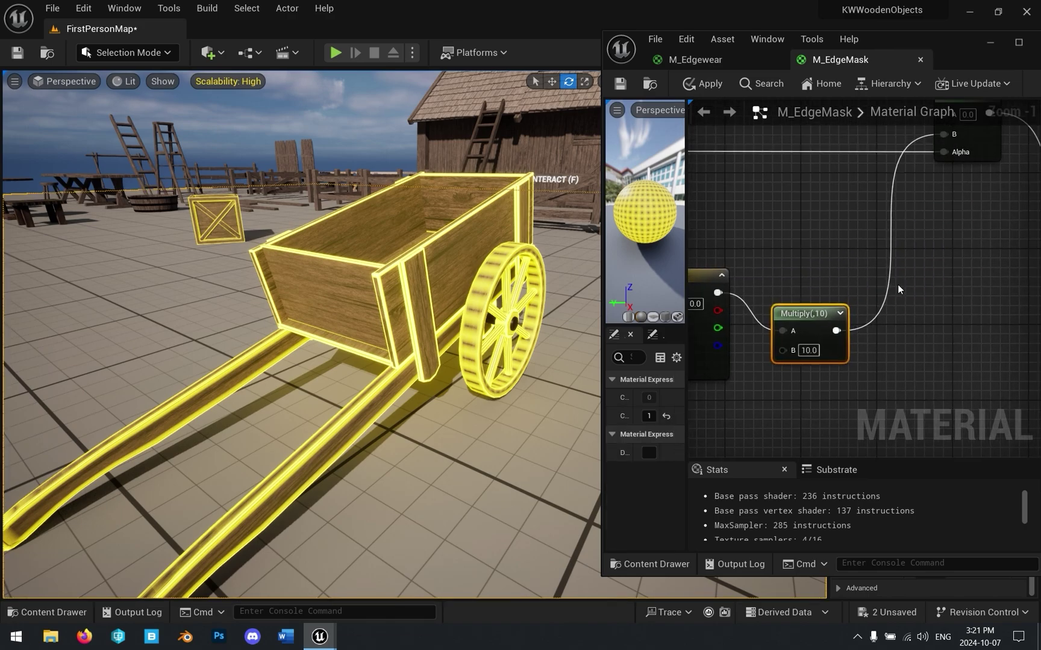
Step: Set the Constant3Vector edge colour to turquoise (0, 1, 0.844364) and save the material
mouse_move(903, 202)
right_down()
mouse_move(862, 316)
mouse_move(946, 233)
right_up()
scroll(922, 299, down, 1)
right_drag(922, 301, 736, 360)
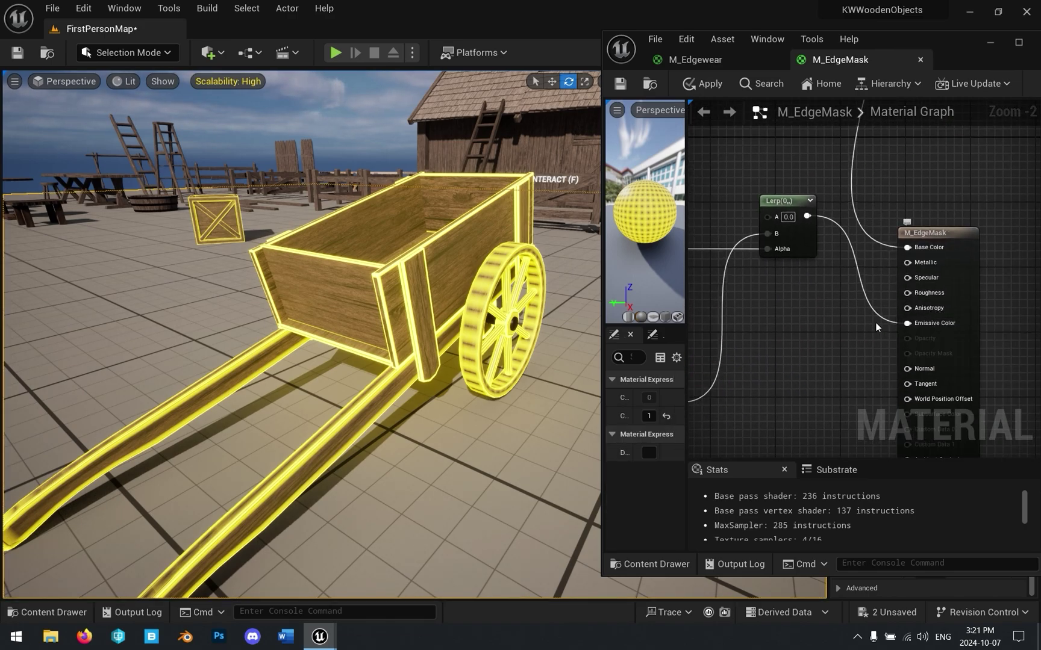
right_drag(838, 364, 1032, 263)
click(746, 313)
double_click(745, 313)
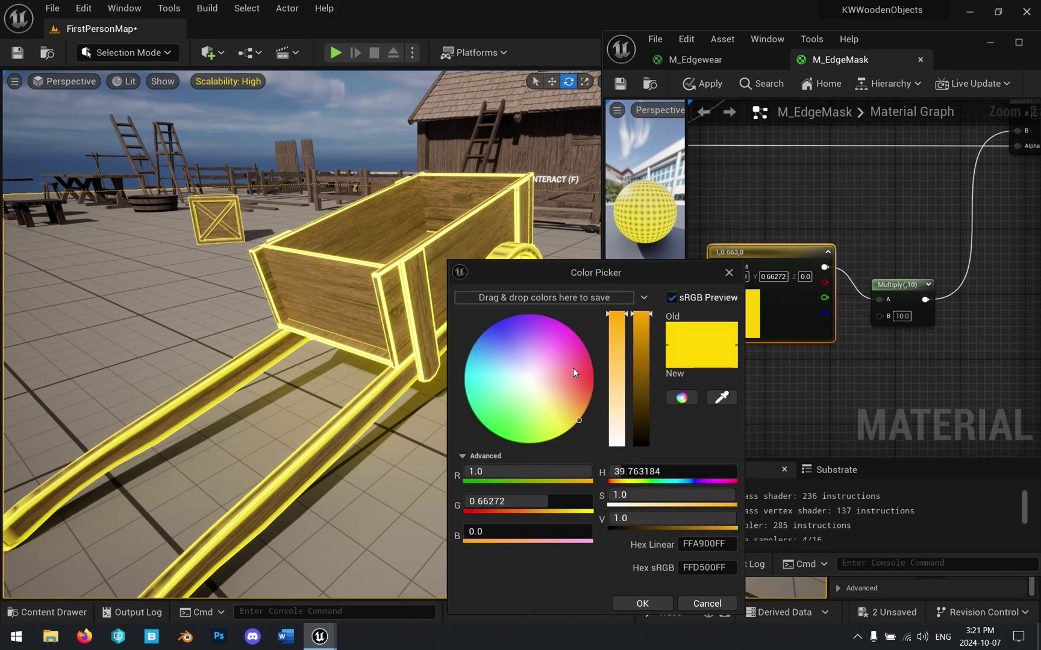
drag(576, 368, 398, 401)
click(640, 603)
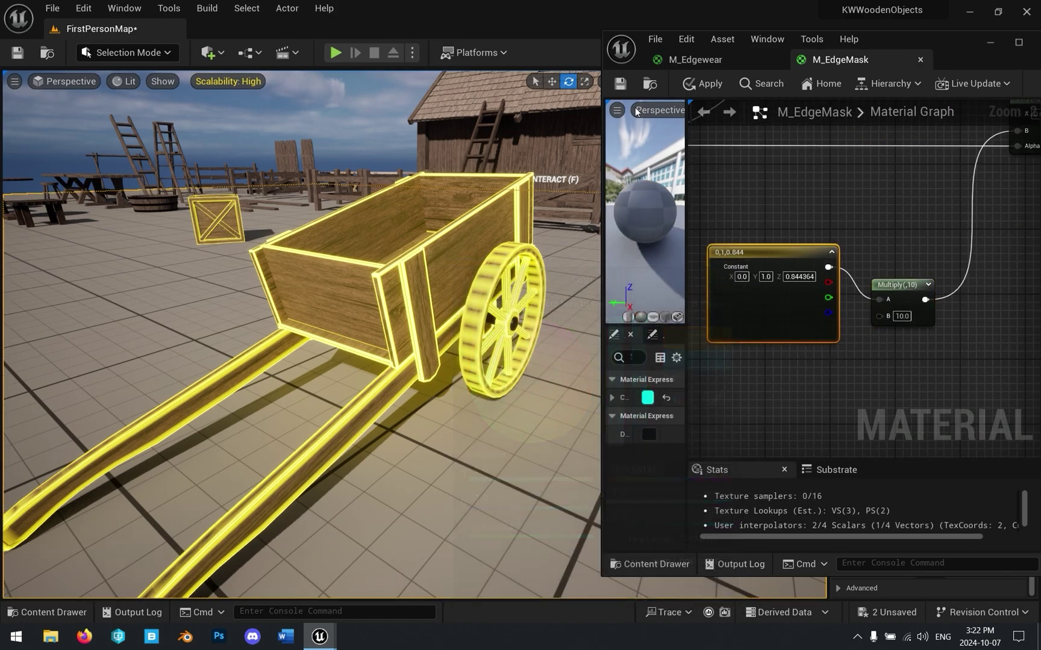
click(620, 84)
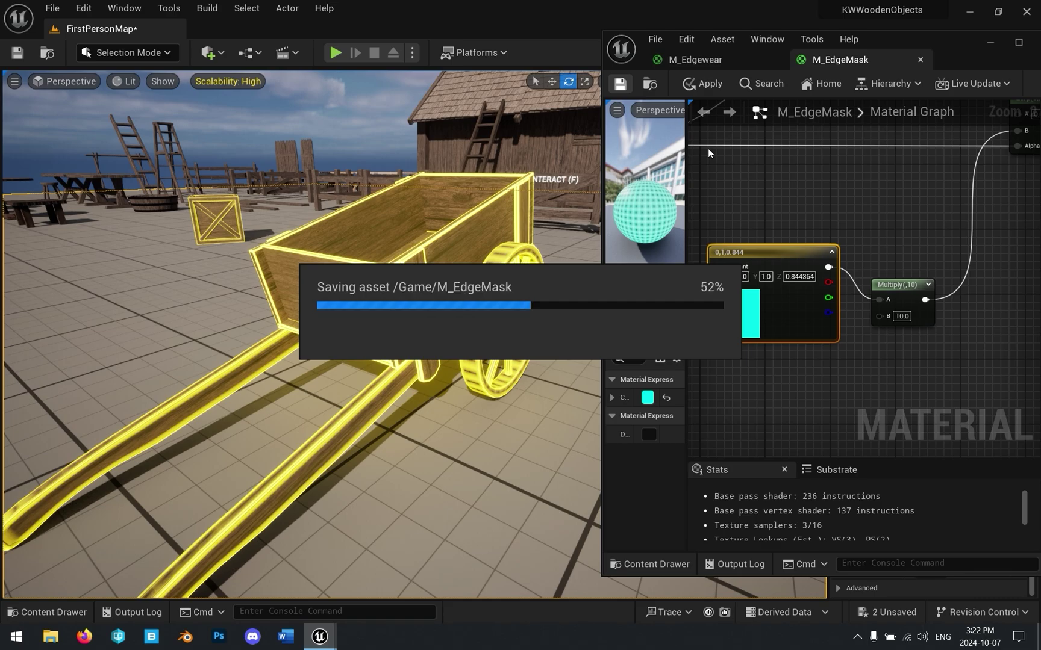